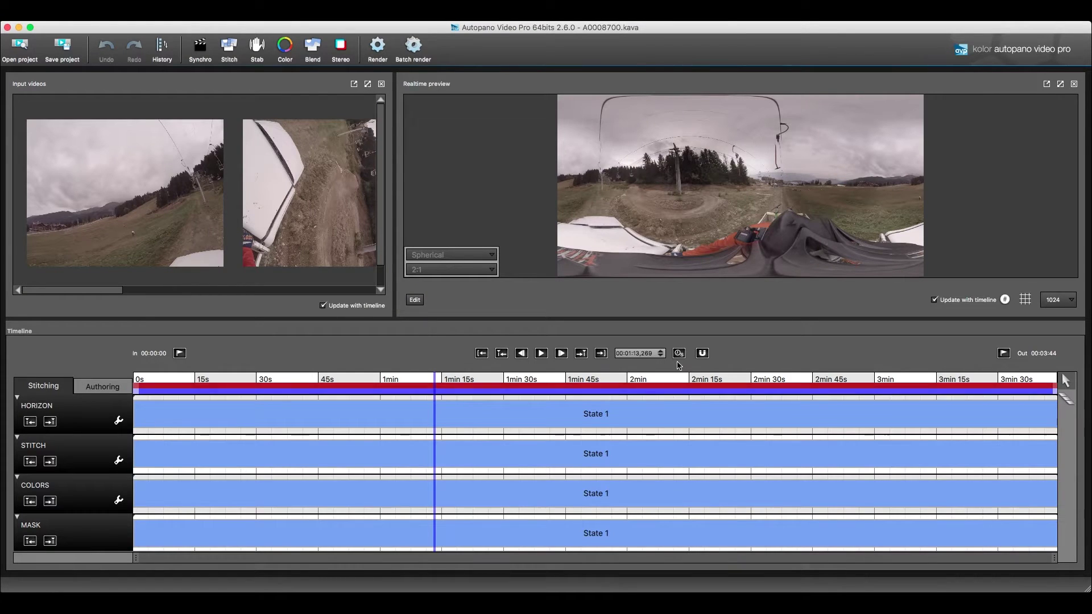
Set the timeline's in point at about 2:44 and its out point at about 3:00.
click(700, 383)
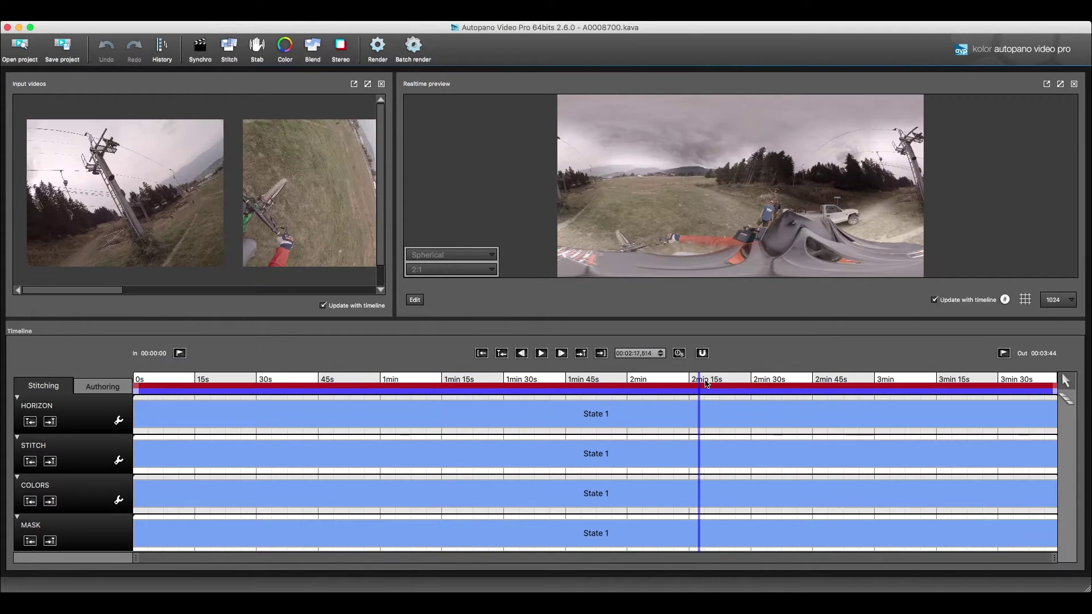
click(810, 382)
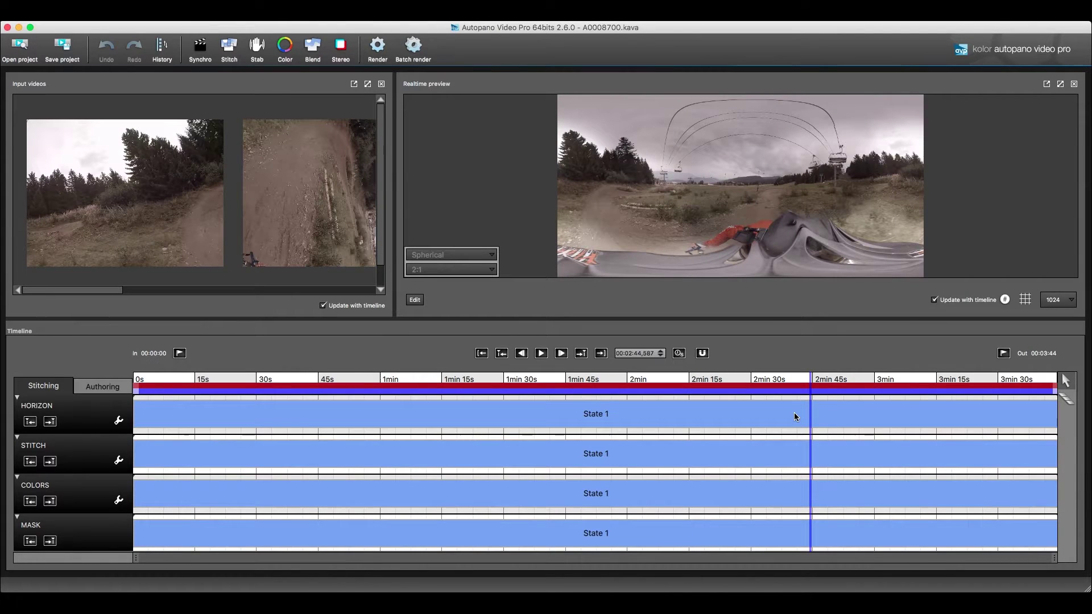
key(i)
drag(859, 377, 875, 376)
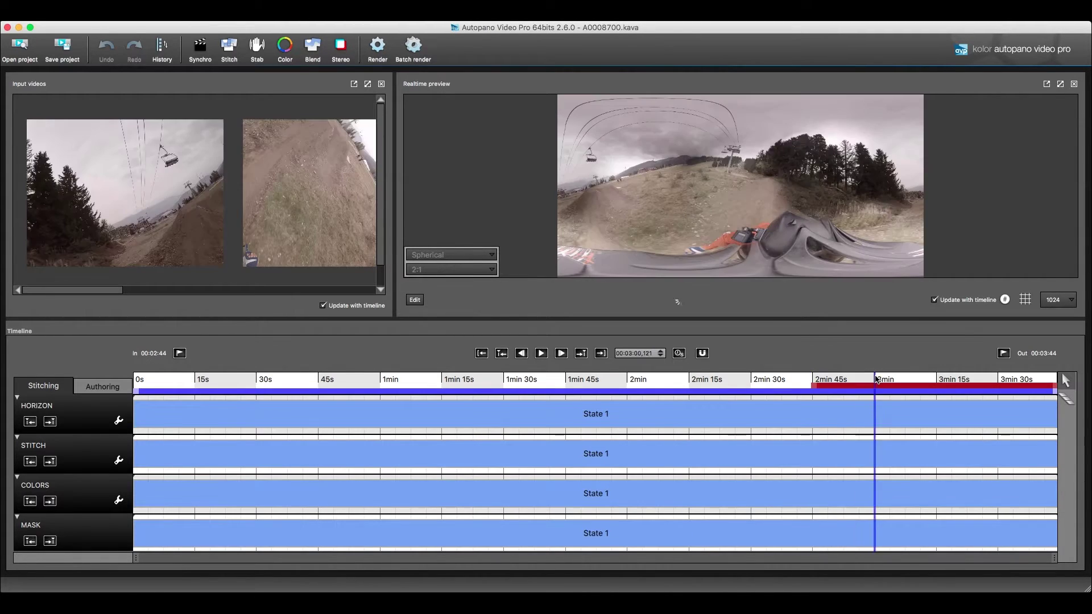
key(o)
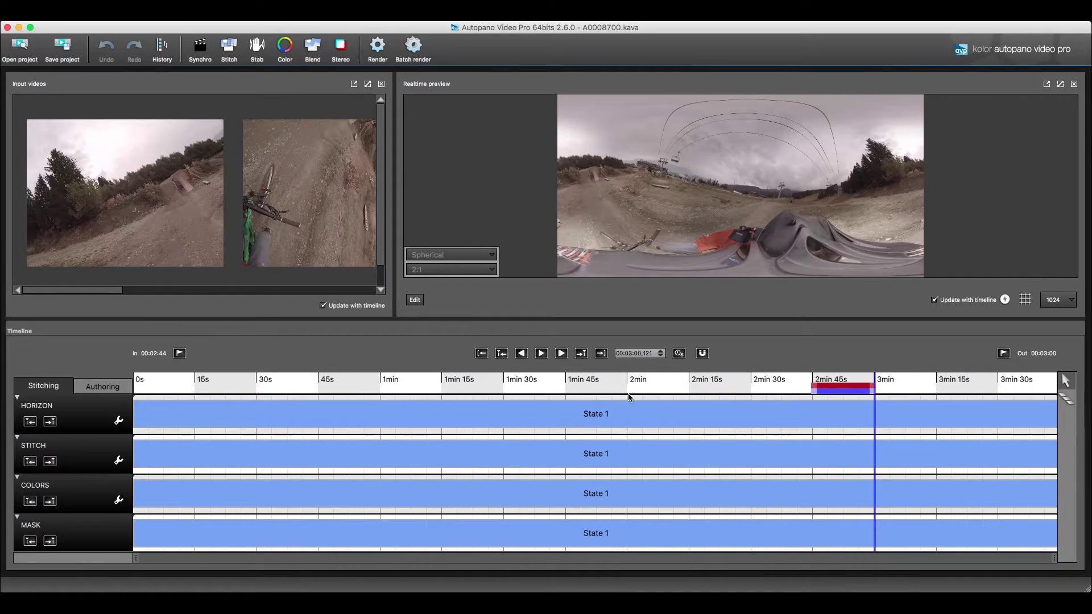
Compute the stabilization motion for the selected time range.
click(257, 50)
click(134, 108)
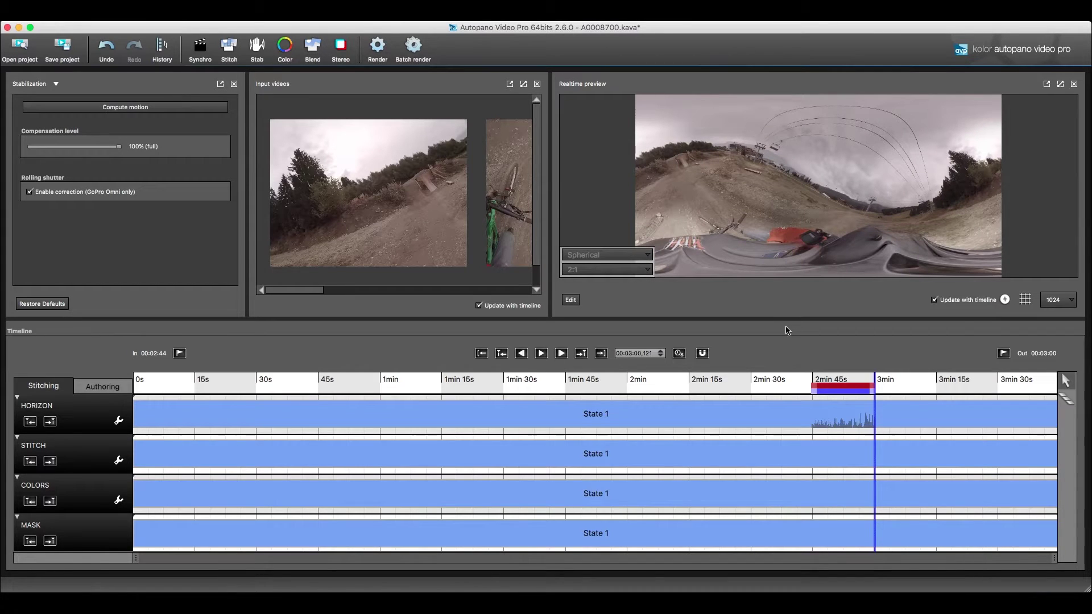
Reorient the panorama at about 2:50 so the helmet sits near the centre, and play the preview.
click(836, 380)
drag(825, 247, 834, 156)
key(Return)
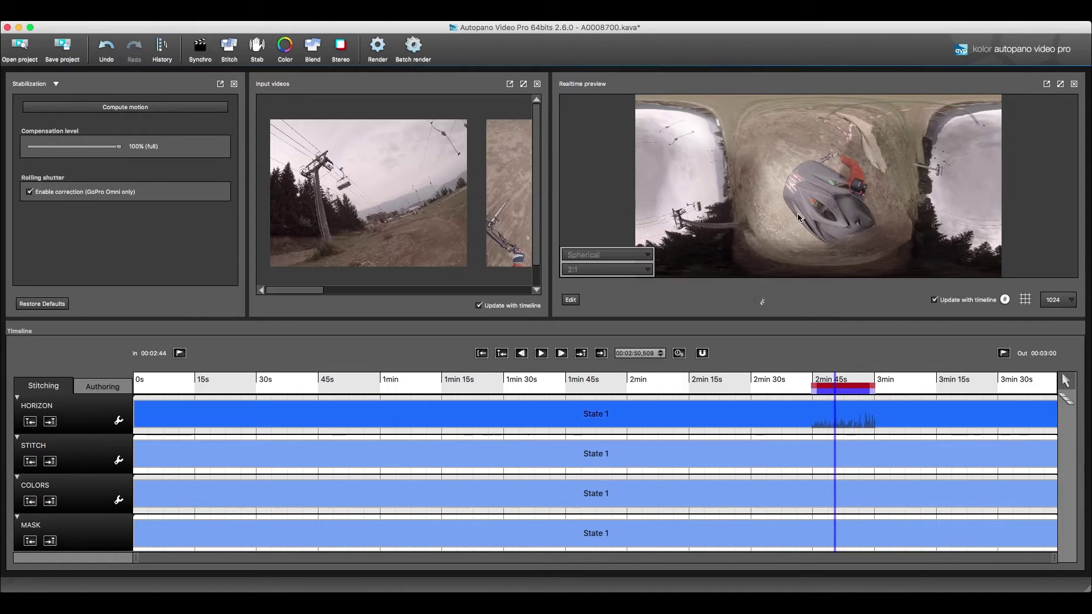
key(space)
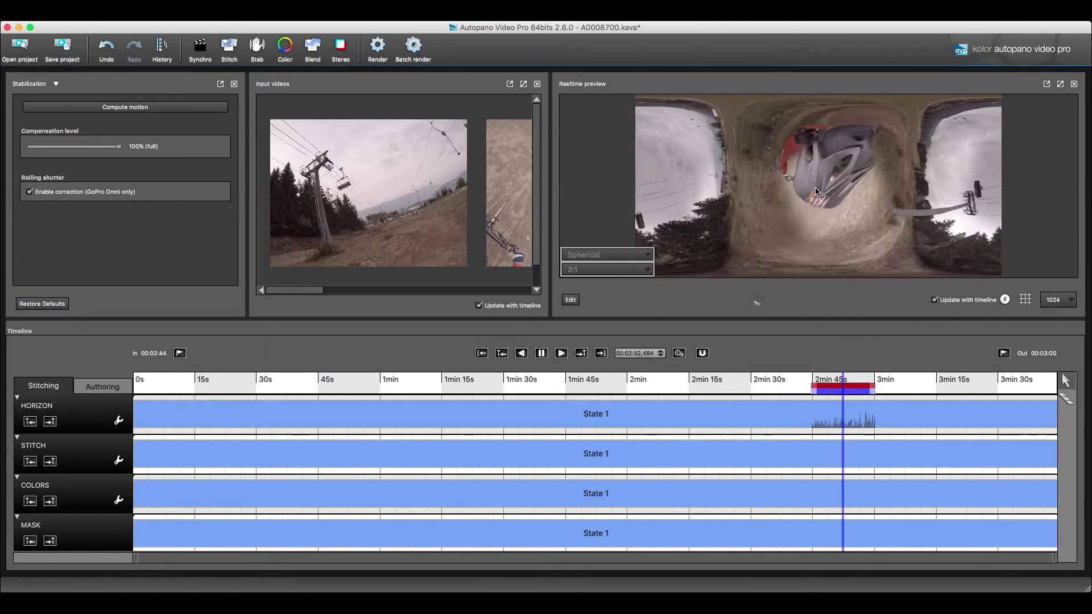
Open the current frame in the panorama editor and add helmet.png from the Patch folder.
click(569, 300)
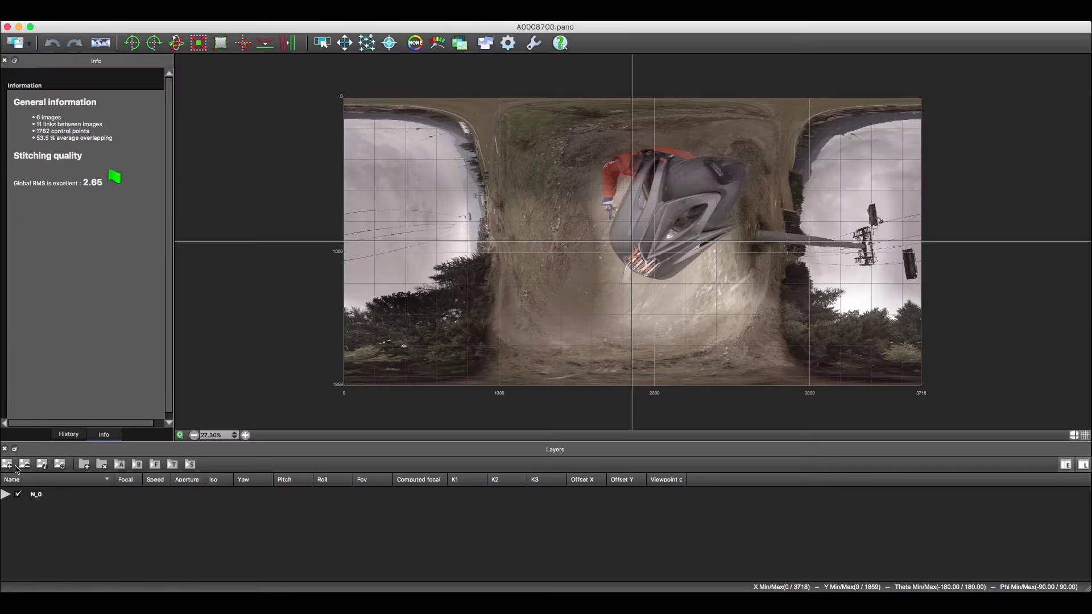
click(8, 464)
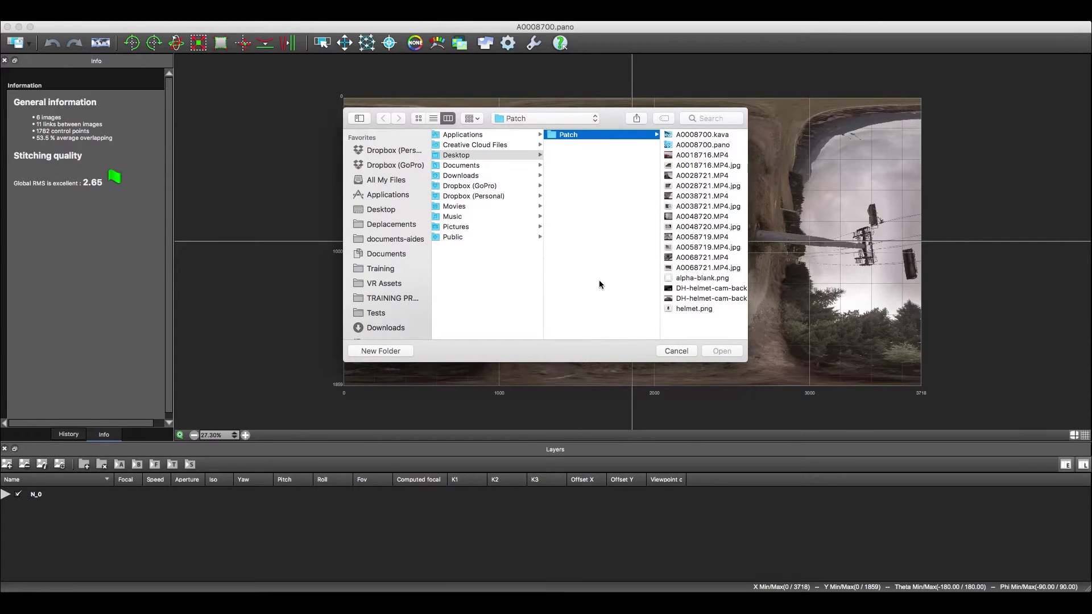
click(689, 309)
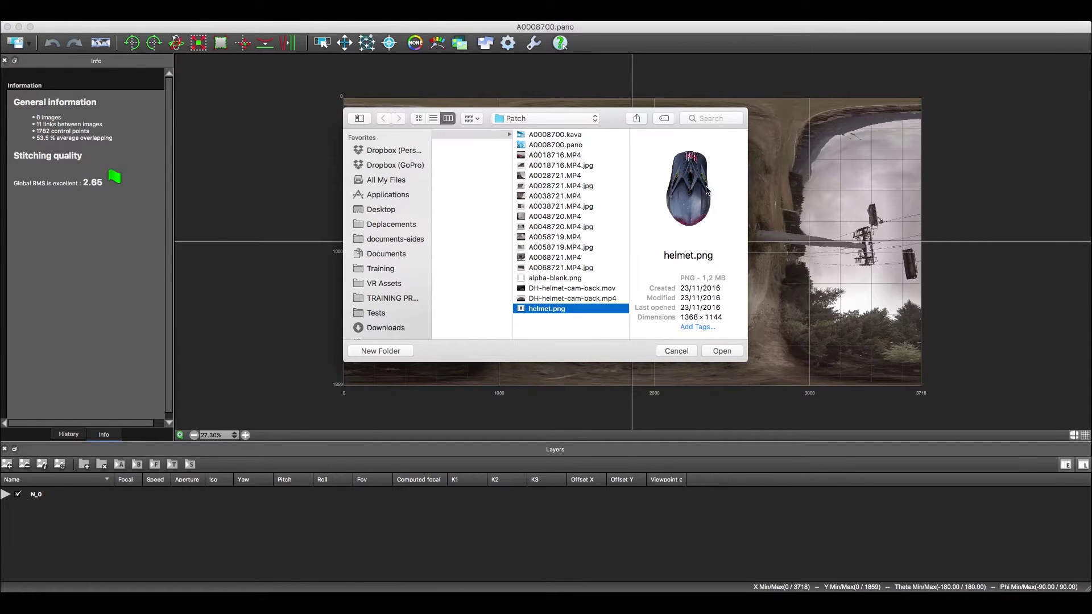
click(721, 351)
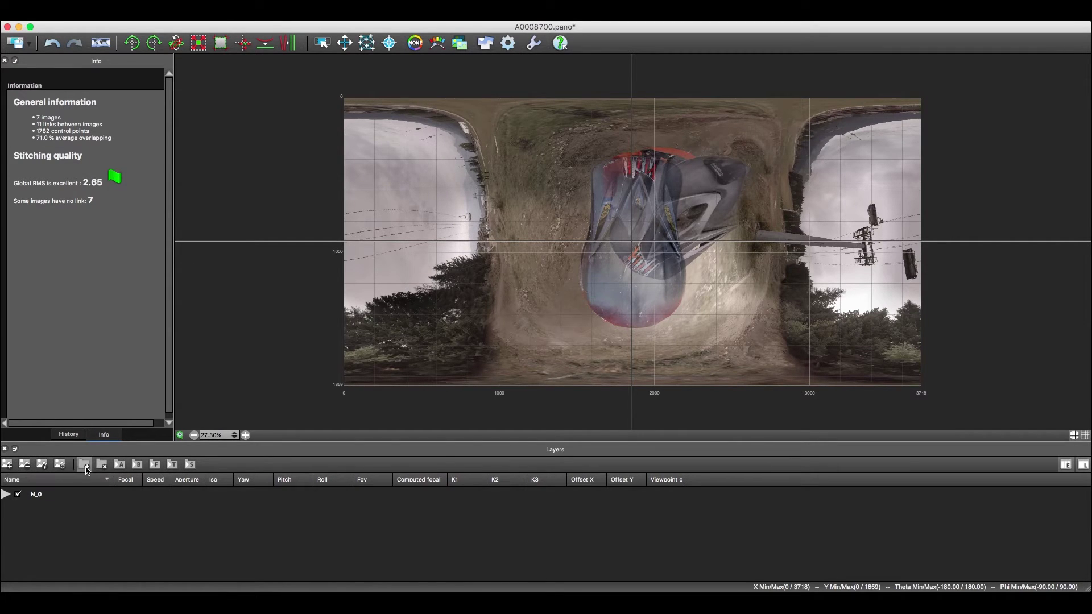
Create a new layer and rename it Patch.
click(106, 470)
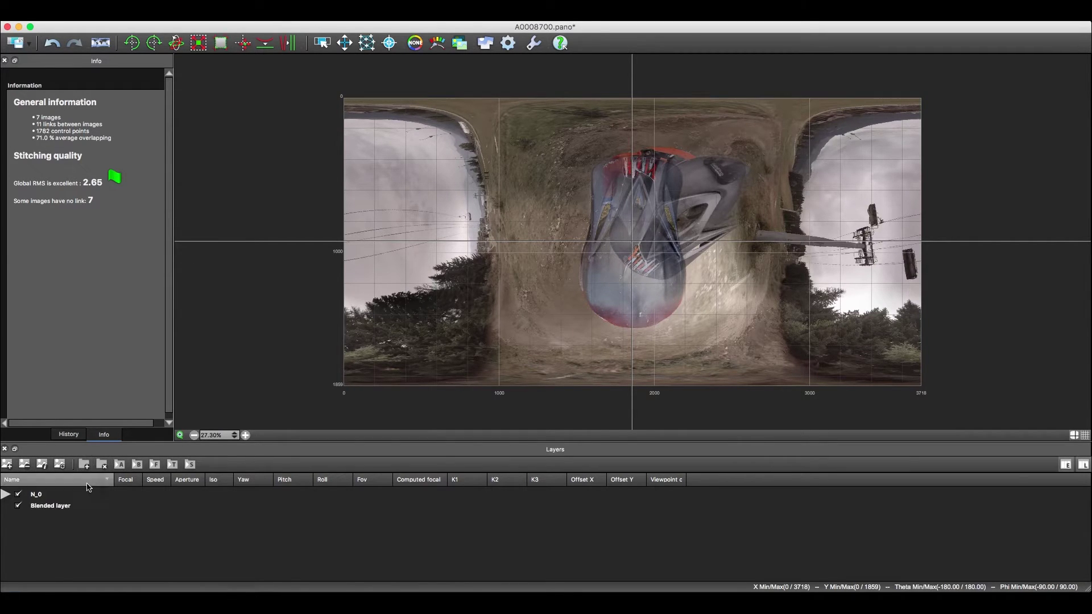
click(53, 510)
right_click(52, 510)
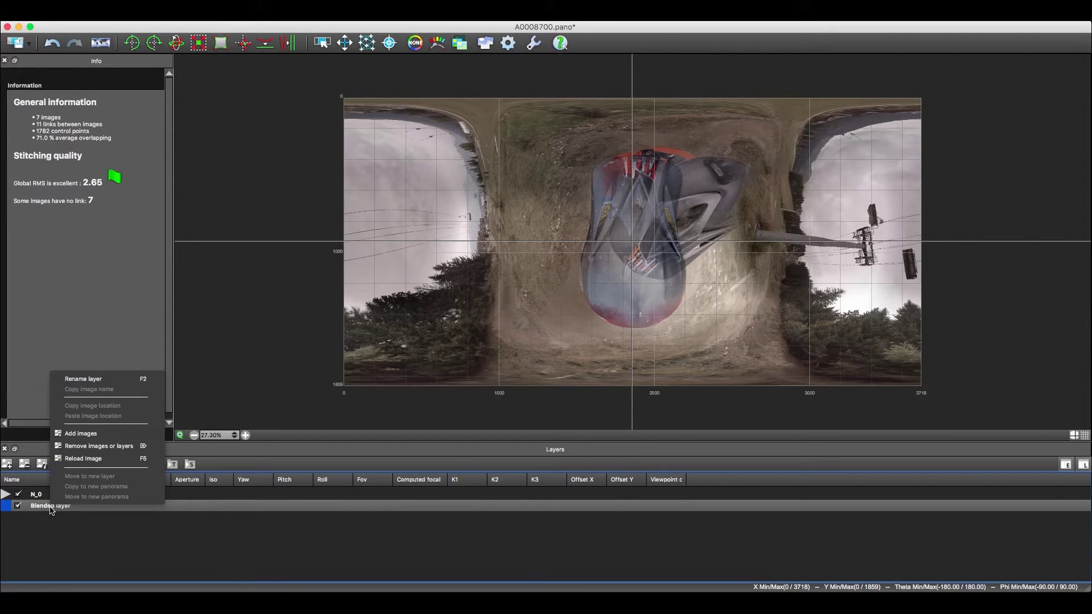
click(94, 380)
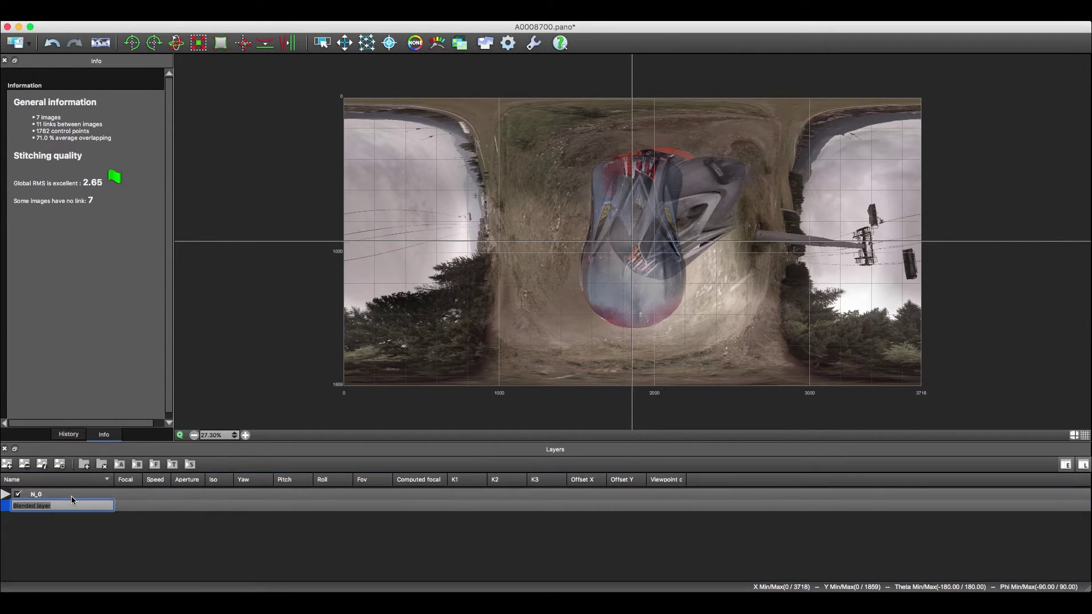
text(Patch)
key(Return)
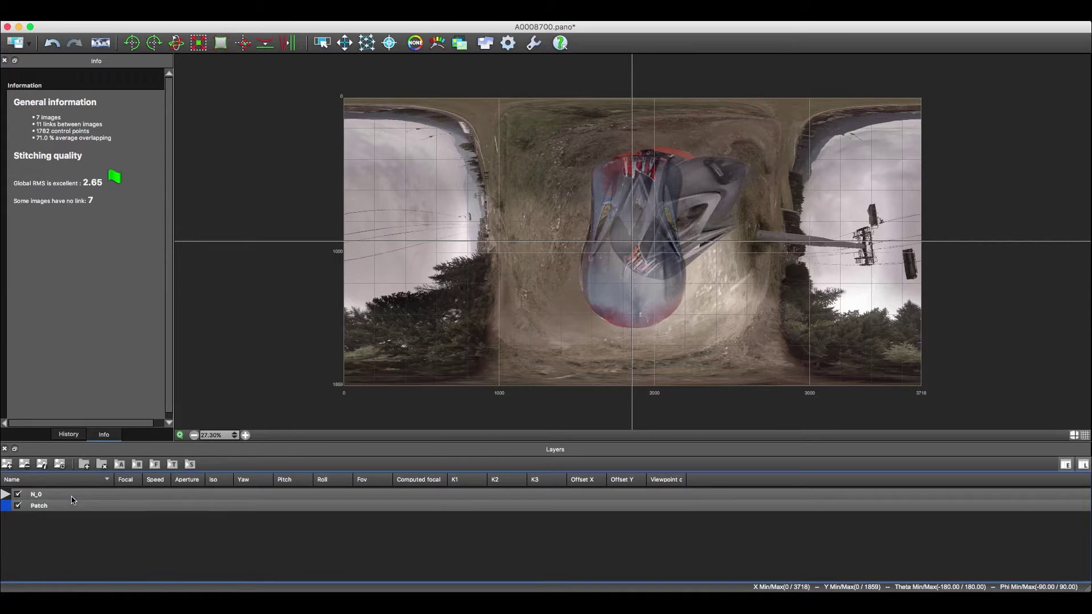
Move helmet.png from the N_0 layer into the Patch layer.
click(7, 495)
scroll(146, 517, down, 5)
drag(52, 552, 85, 580)
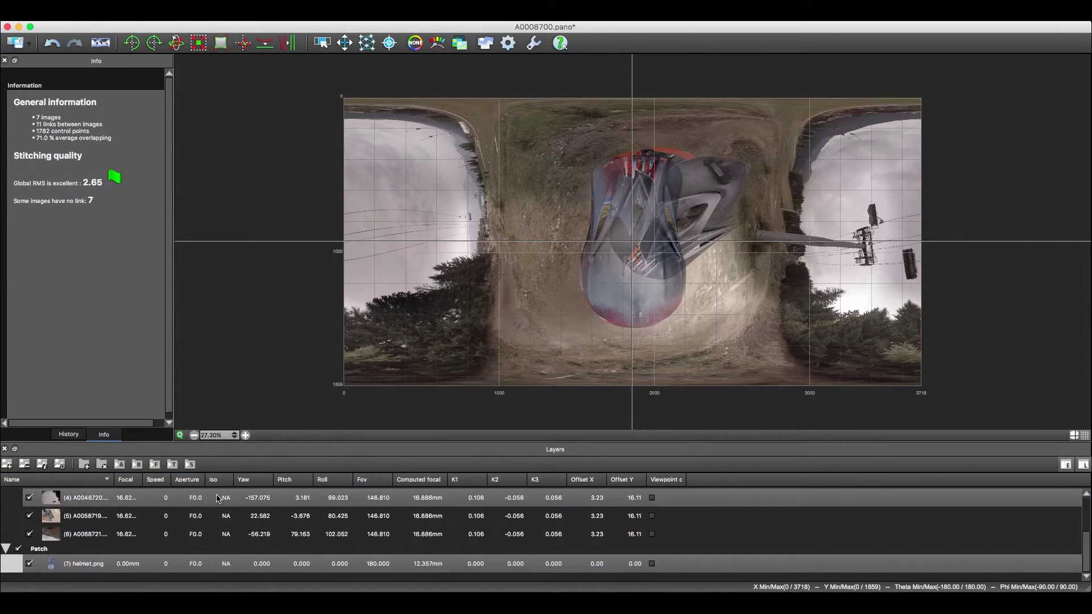
Rotate, move and scale helmet.png over the rider's helmet, to about yaw 33, pitch 22, roll -138 and field of view 190.
click(345, 42)
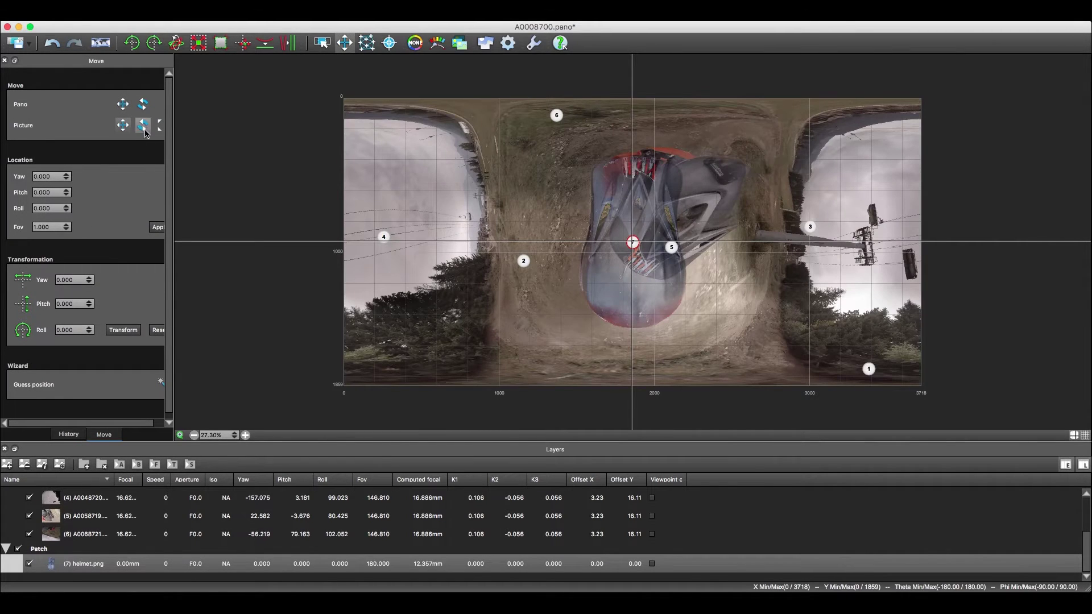
click(143, 126)
drag(667, 329, 602, 266)
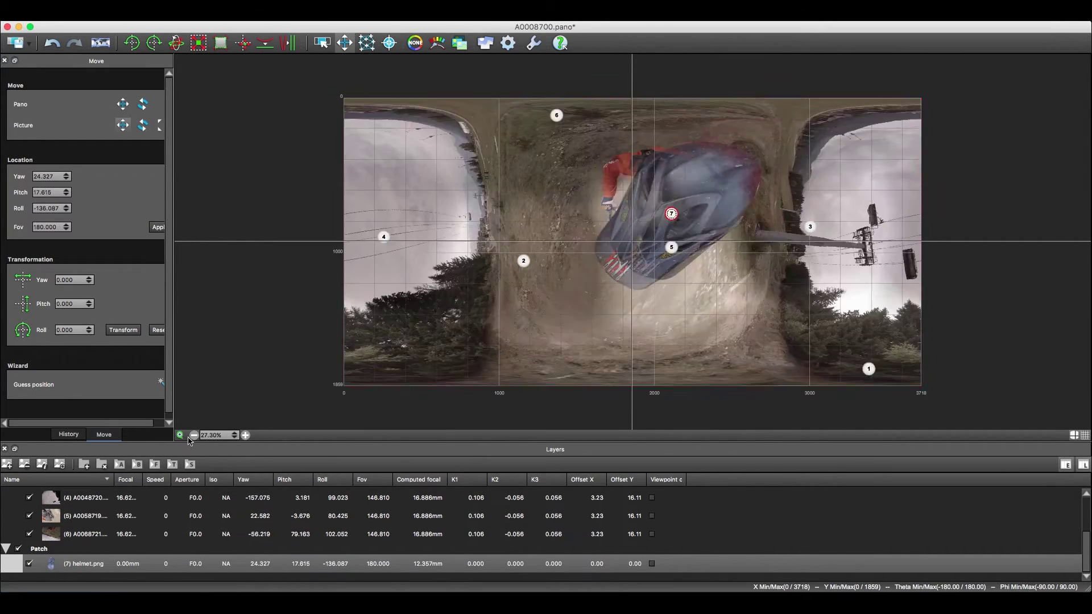
mouse_move(671, 214)
mouse_down()
mouse_move(682, 218)
mouse_move(685, 205)
mouse_up()
click(143, 125)
click(159, 125)
click(123, 125)
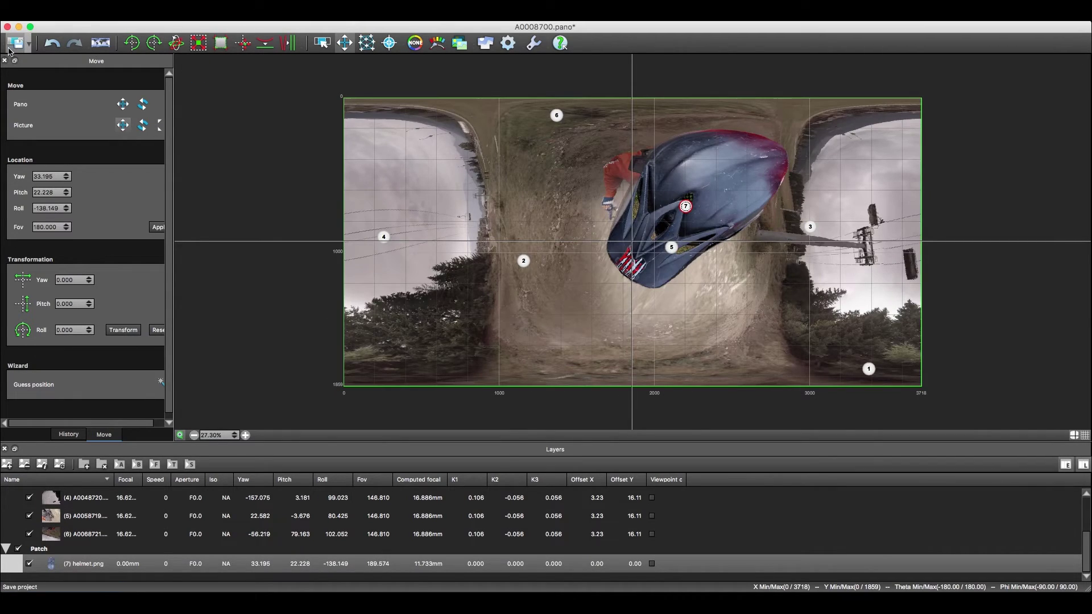
Save the panorama, switch back to Autopano Video Pro and play the preview to check the helmet patch.
click(17, 44)
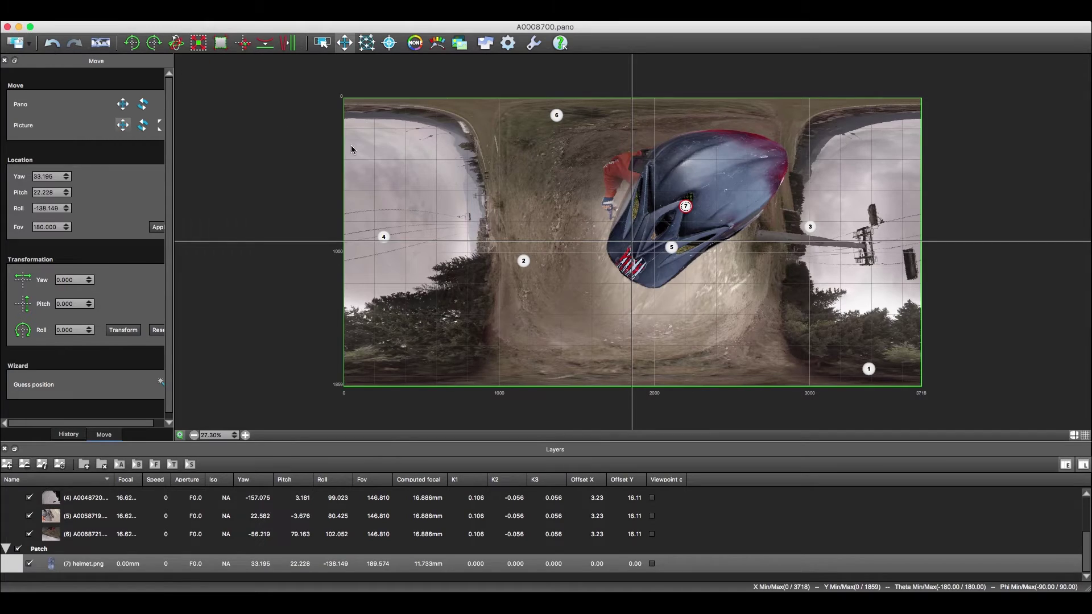
key(ctrl+Up)
click(366, 171)
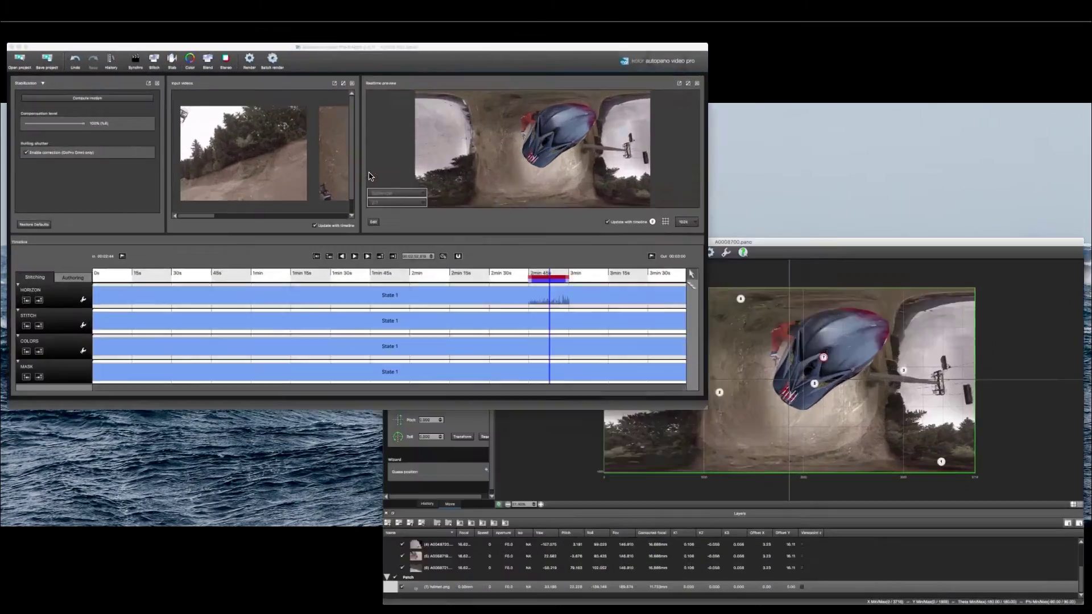
key(space)
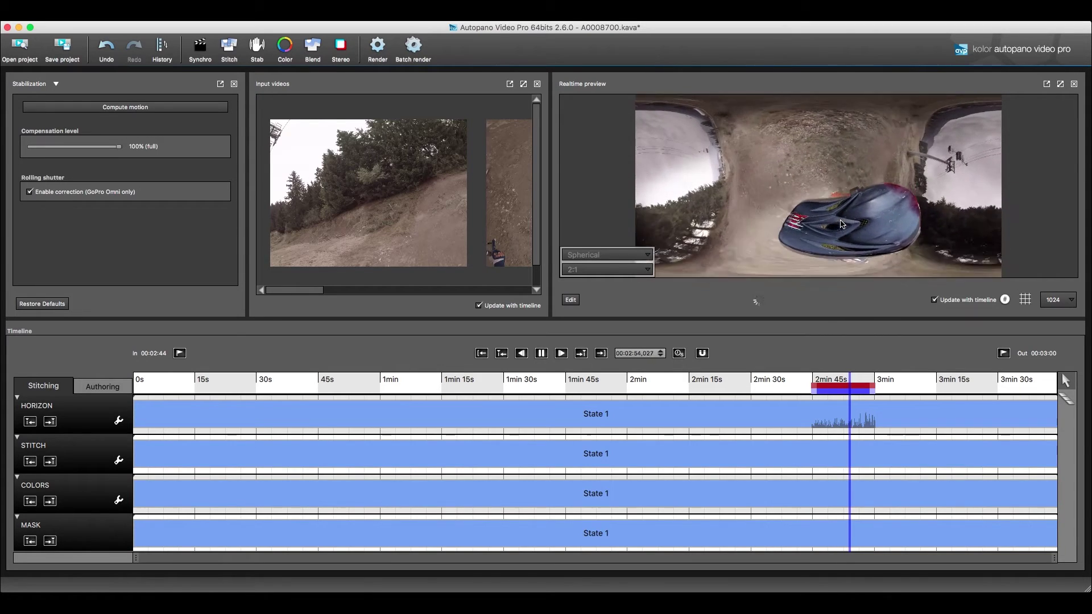
Open the frame at about 2:52 in the panorama editor and add alpha-blank.png.
click(841, 381)
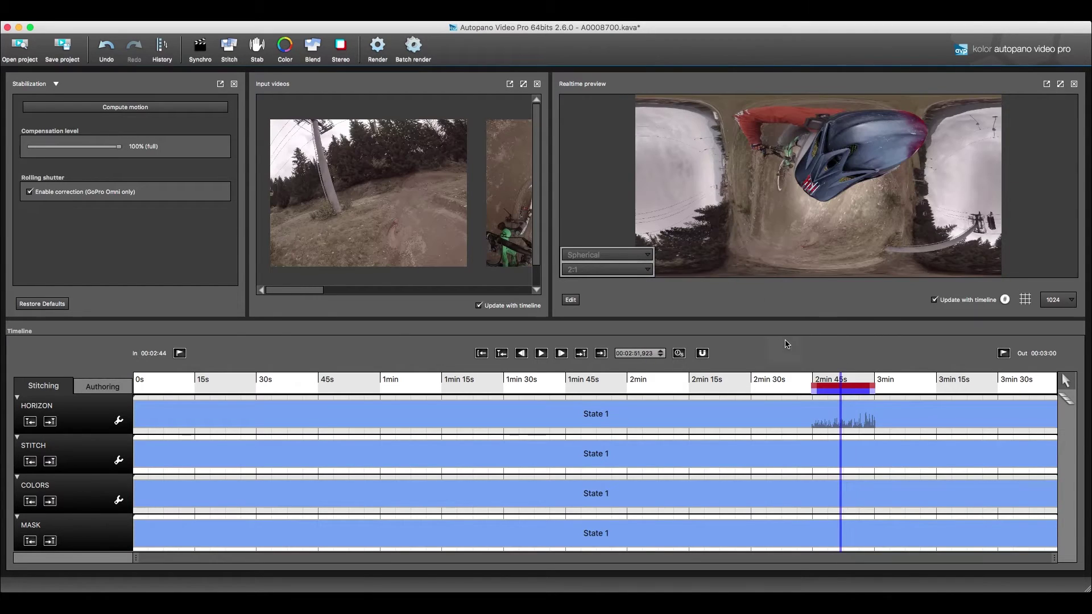
click(572, 302)
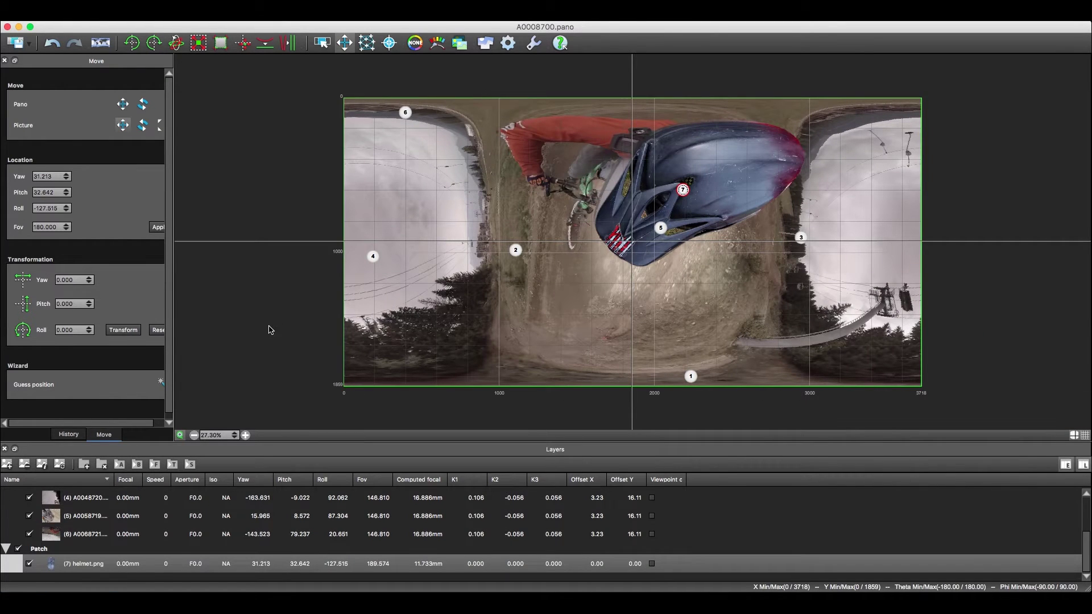
click(12, 465)
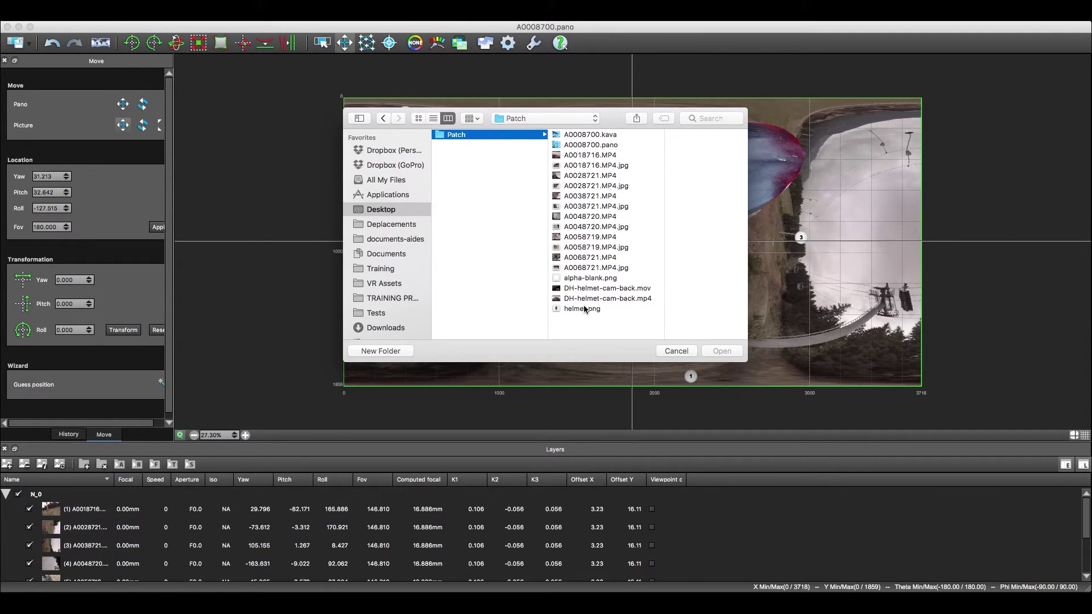
click(581, 278)
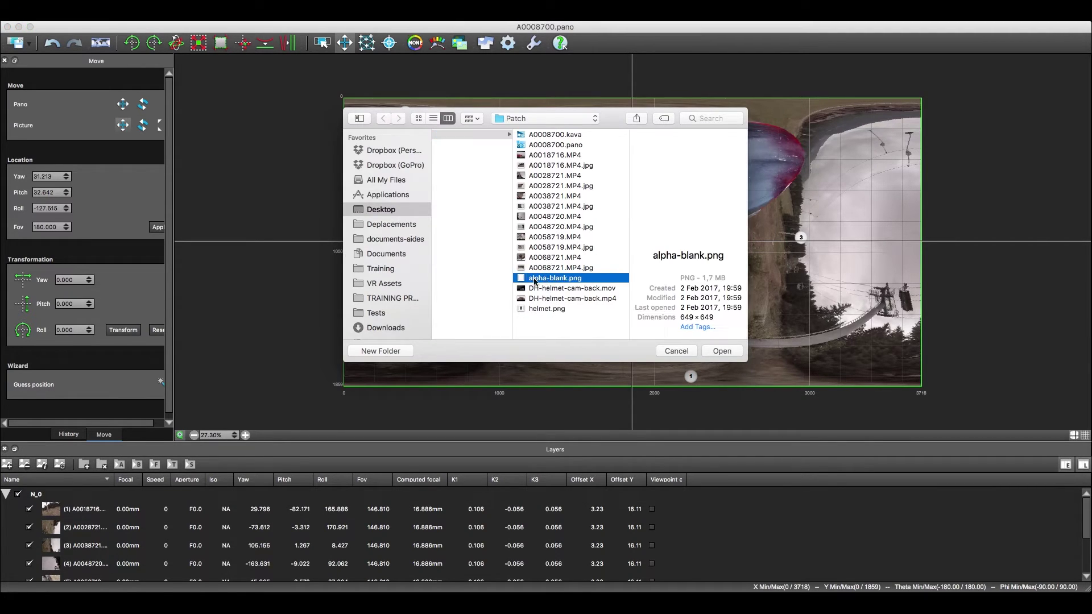
click(722, 351)
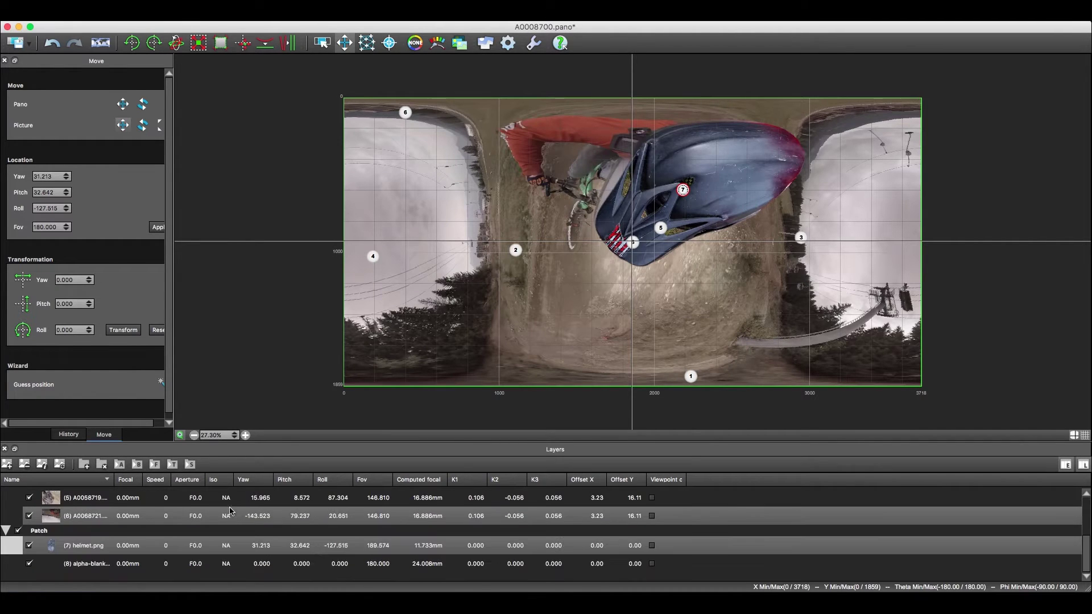
Move alpha-blank.png from the Patch layer into the N_0 layer and collapse the Patch layer.
drag(92, 567, 11, 532)
click(8, 549)
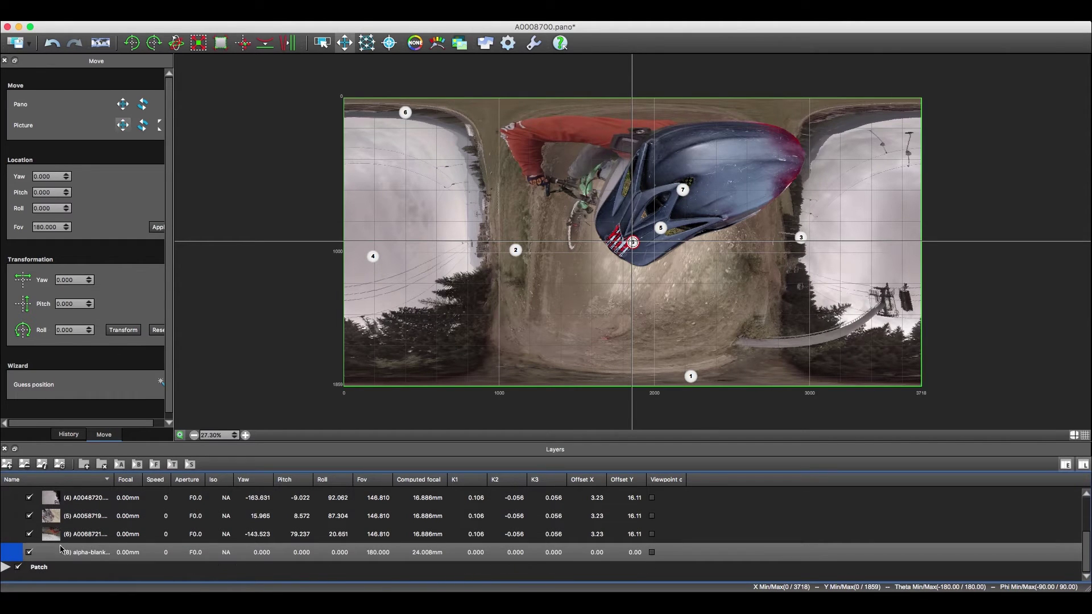
scroll(91, 554, up, 3)
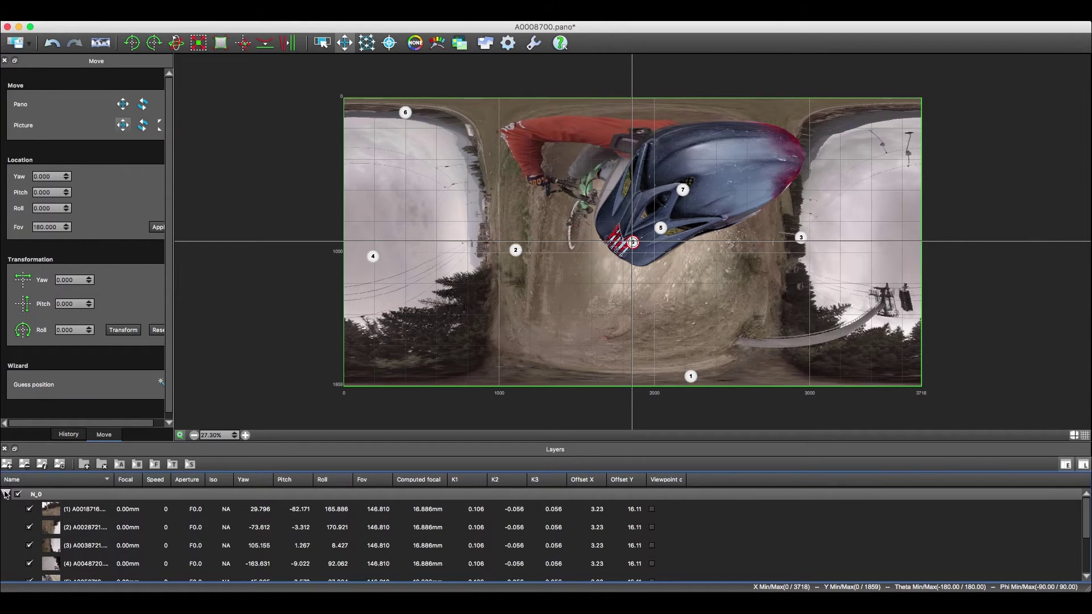
Disable the Patch layer and save the panorama.
scroll(5, 493, down, 3)
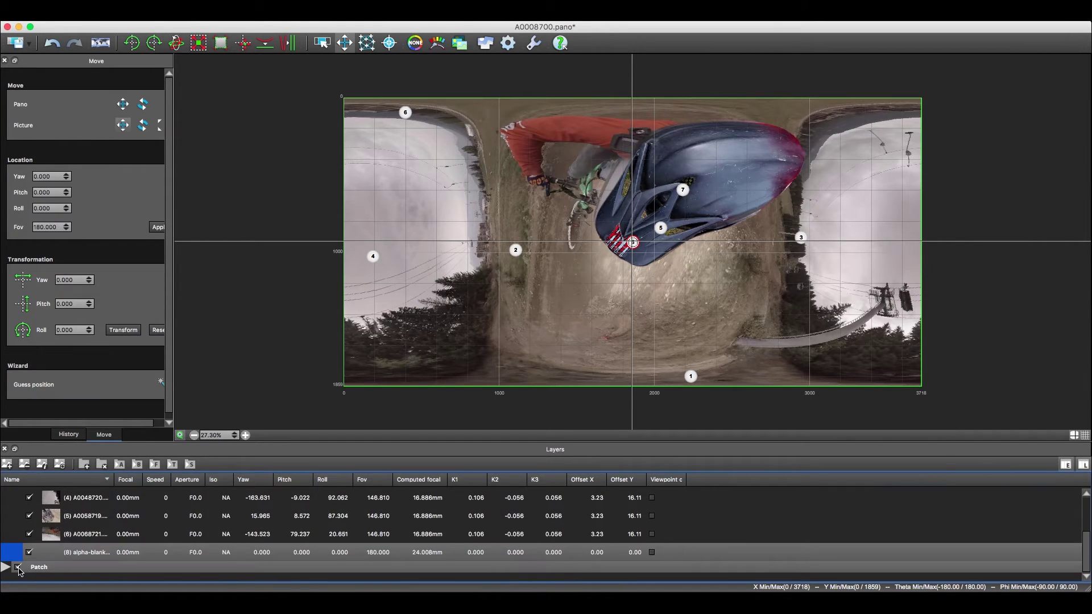
click(18, 566)
click(22, 45)
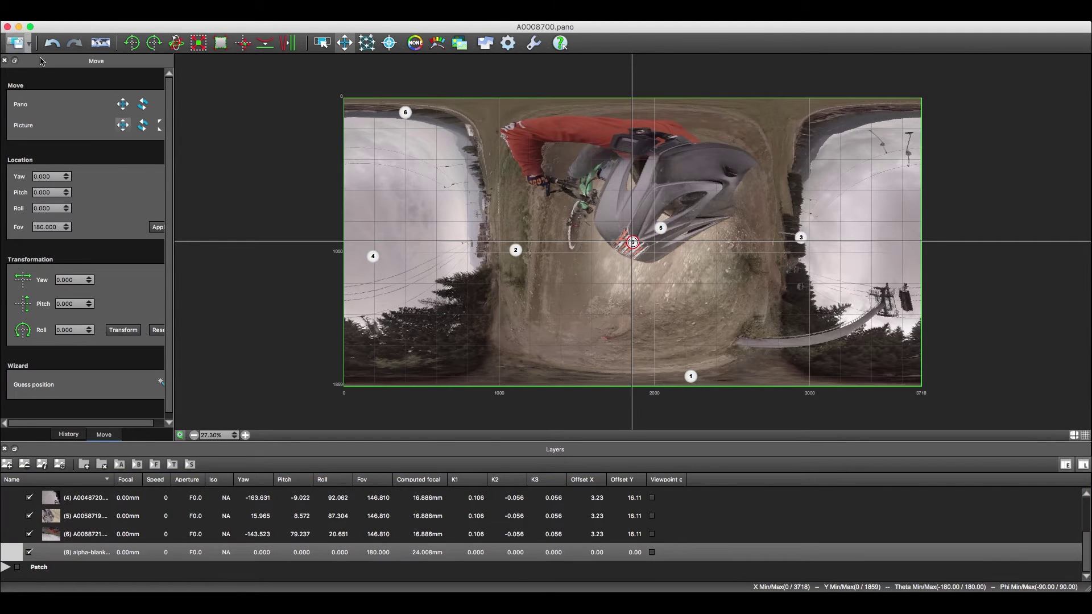
Switch back to Autopano Video Pro and set the render output type to CineForm MOV.
key(super+Tab)
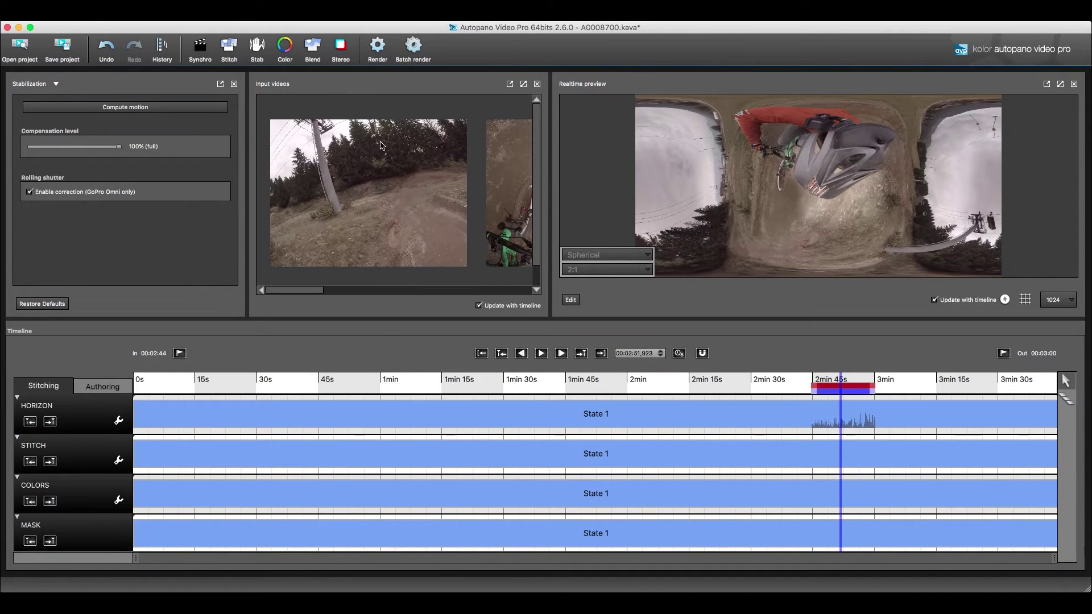
click(376, 52)
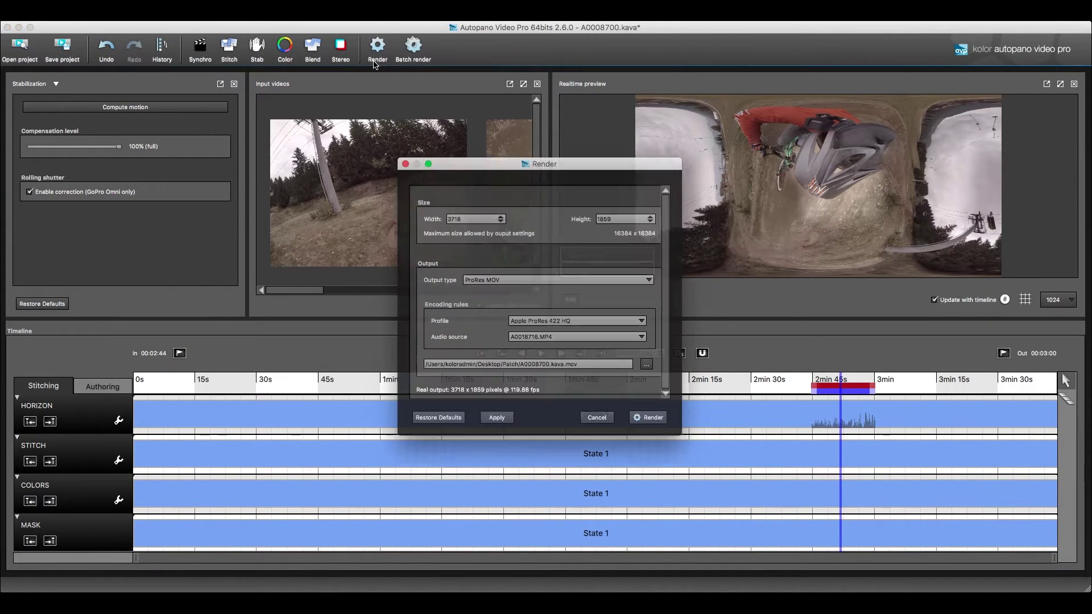
click(510, 281)
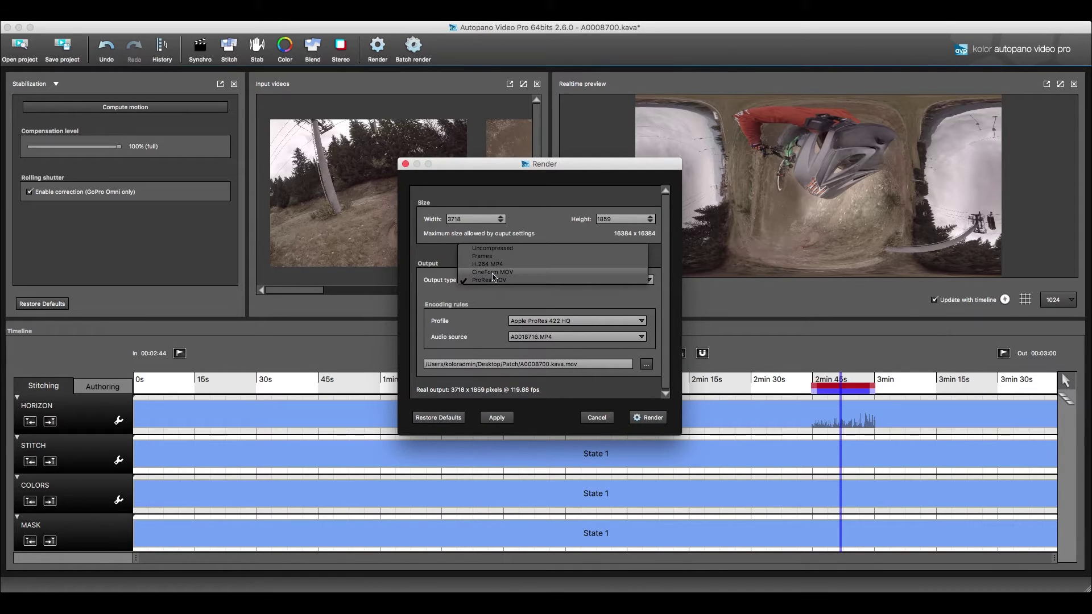
click(502, 272)
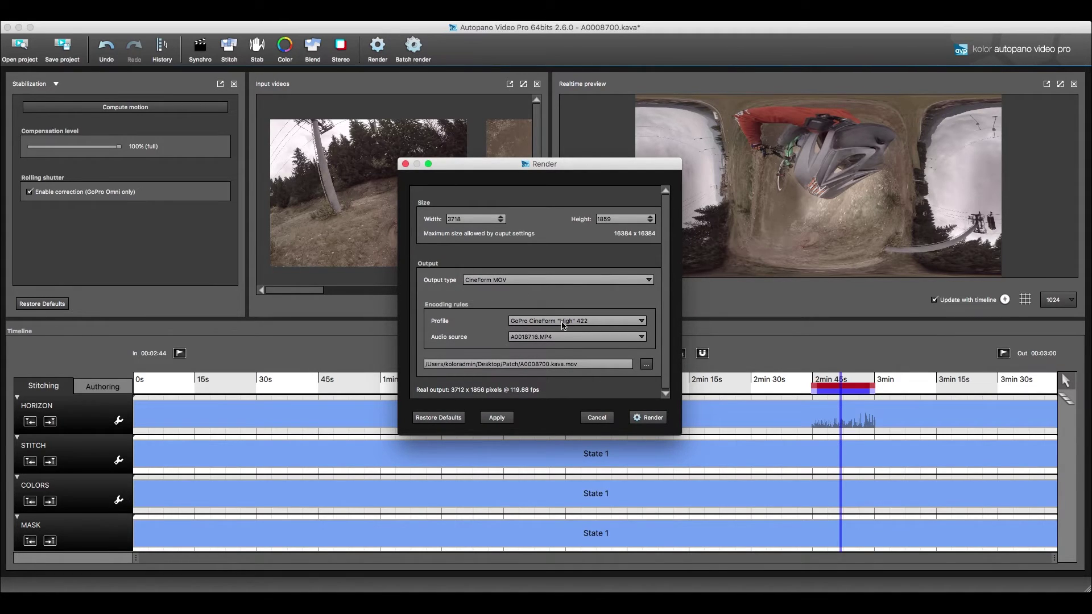
Name the render output file backplate.mov, set its width to 4096 and apply the render settings.
drag(564, 364, 519, 364)
text(backplate)
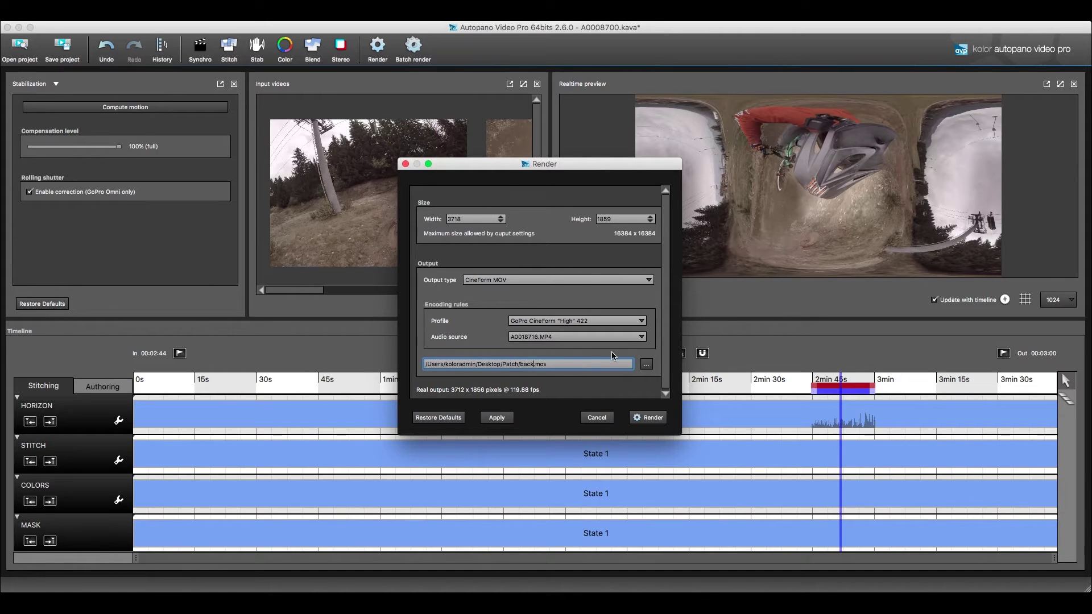
double_click(472, 219)
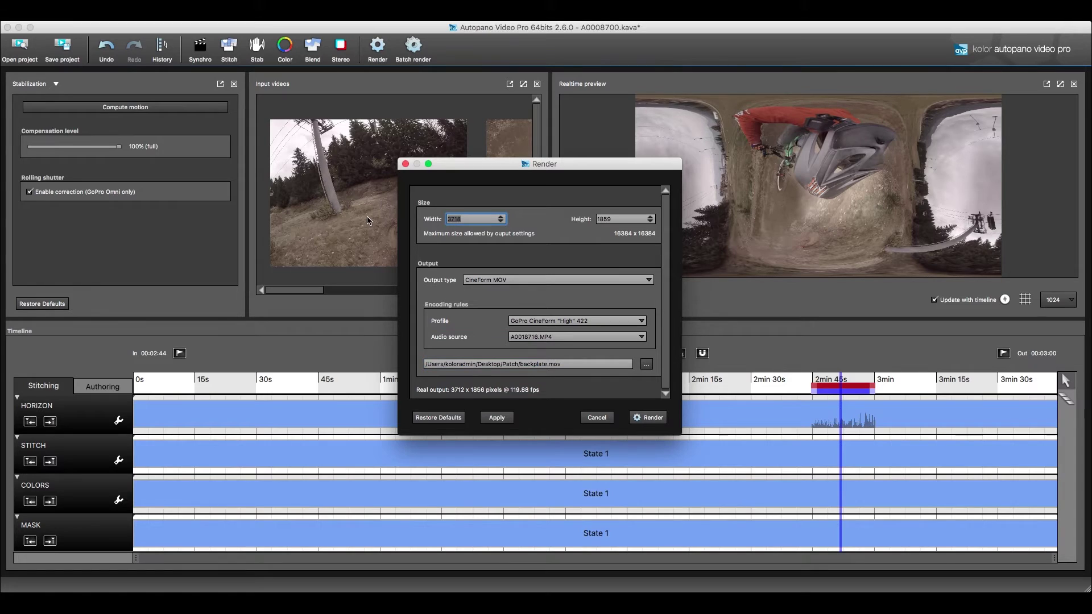
text(4096)
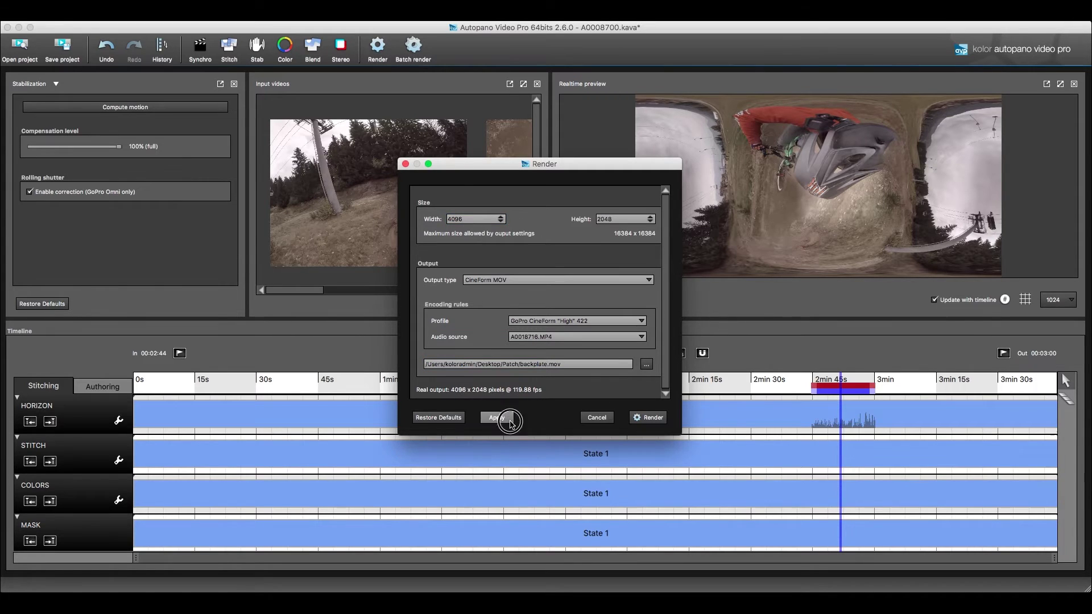
click(496, 417)
Save a copy of the project as backplate in the Patch folder.
click(127, 11)
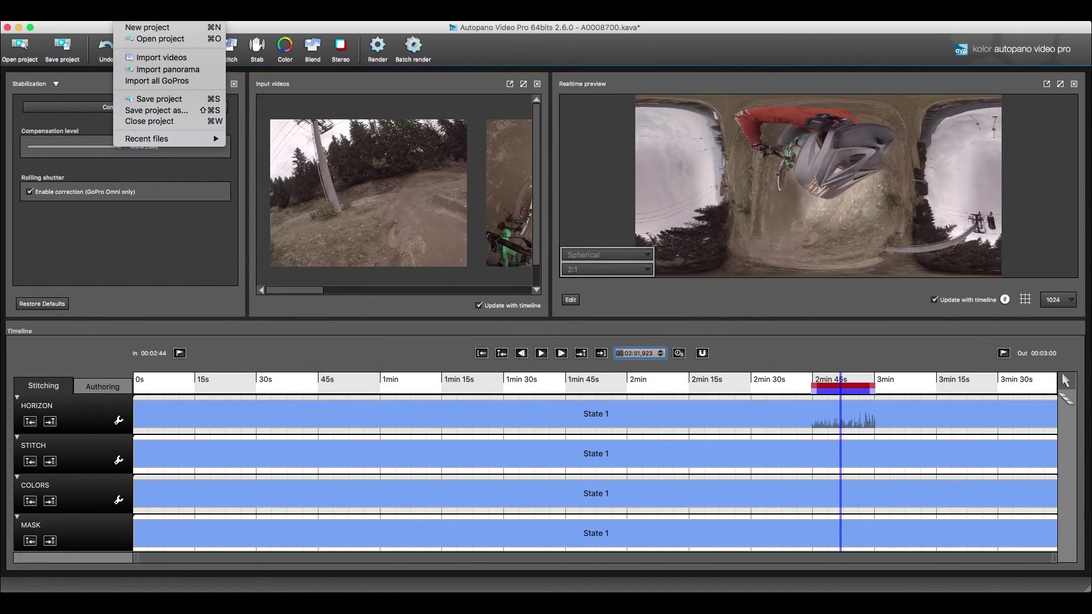
click(133, 110)
text(backplate)
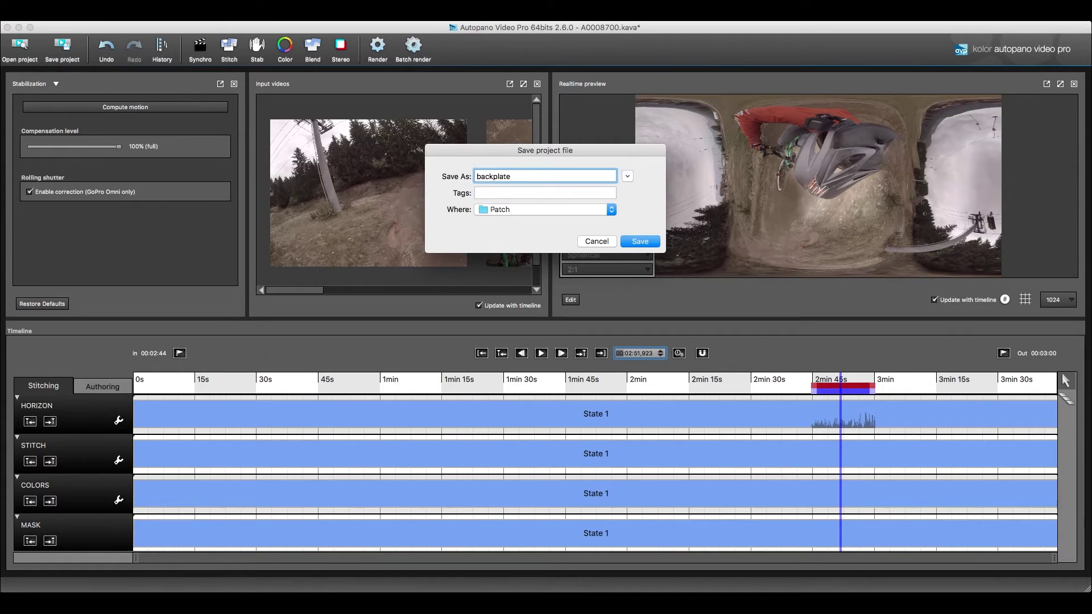
key(Return)
Open the current frame in the panorama editor and keep only the helmet patch and alpha-blank.png enabled.
click(570, 299)
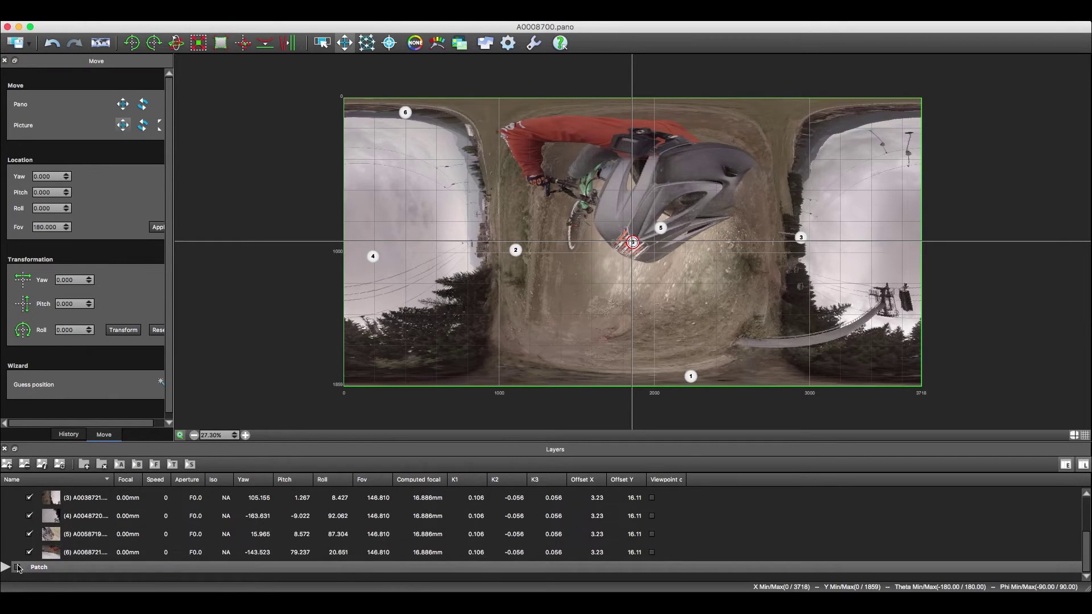
click(18, 568)
click(29, 509)
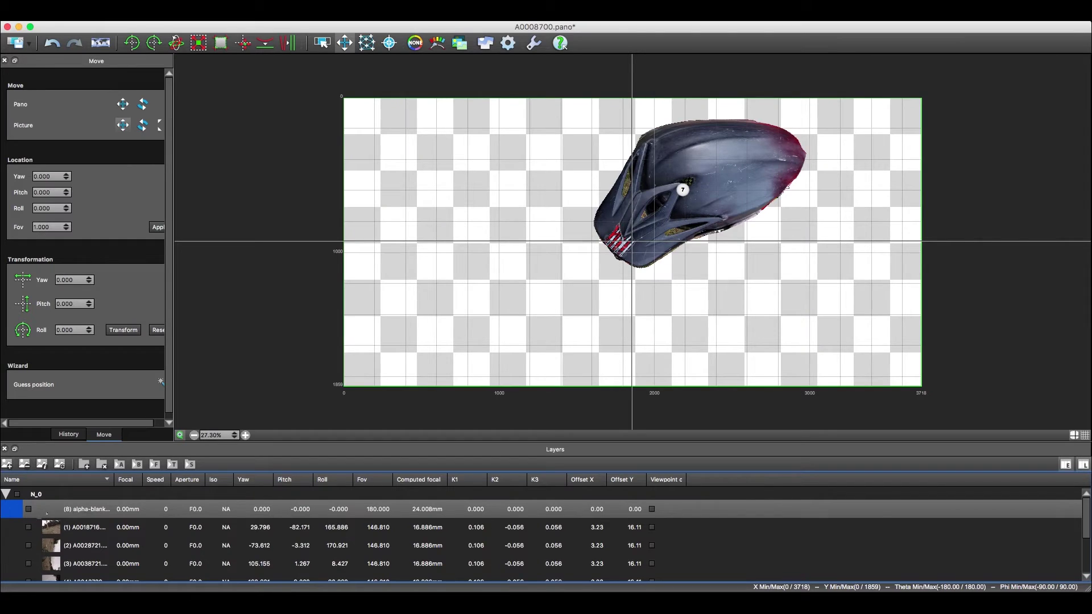
click(29, 509)
scroll(109, 510, down, 3)
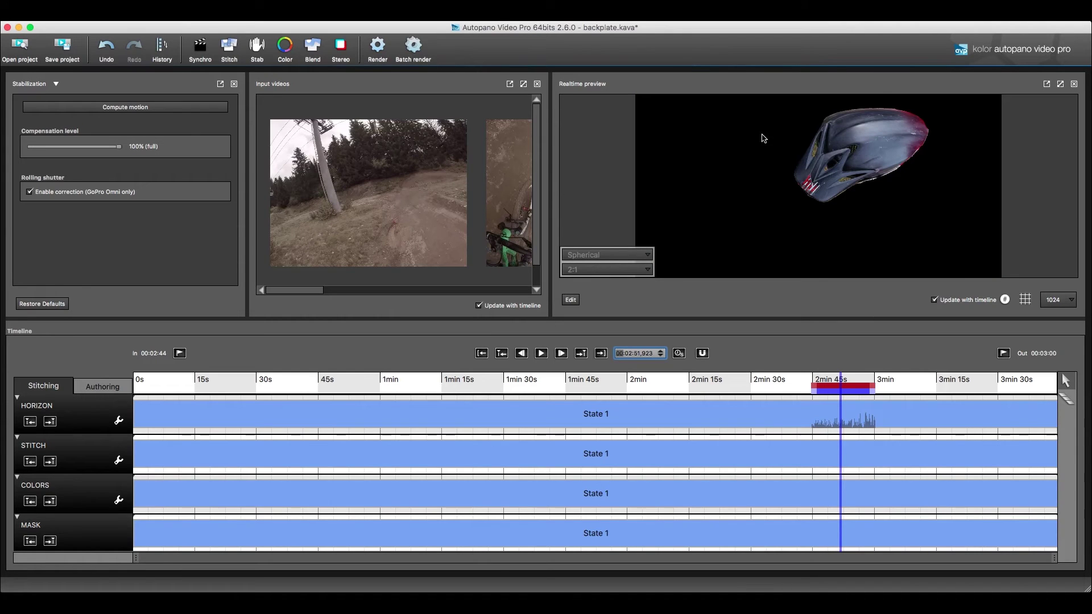
Play the preview from about 2:52 to check the motion of the isolated helmet patch.
click(842, 381)
key(space)
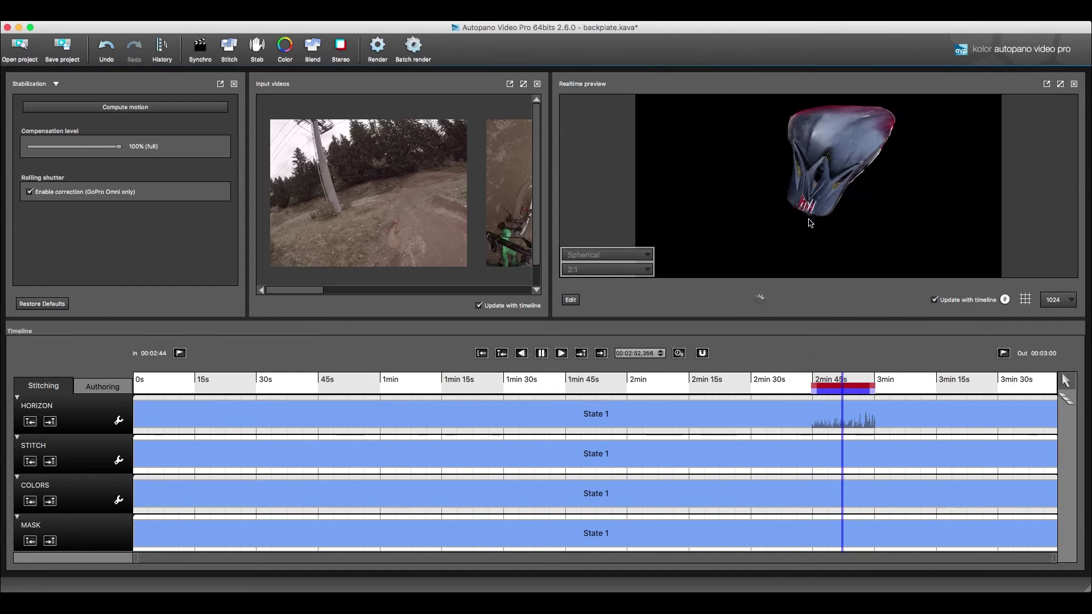
key(space)
Set the render output type to ProRes MOV with the Apple ProRes 4444 profile.
click(377, 54)
click(583, 327)
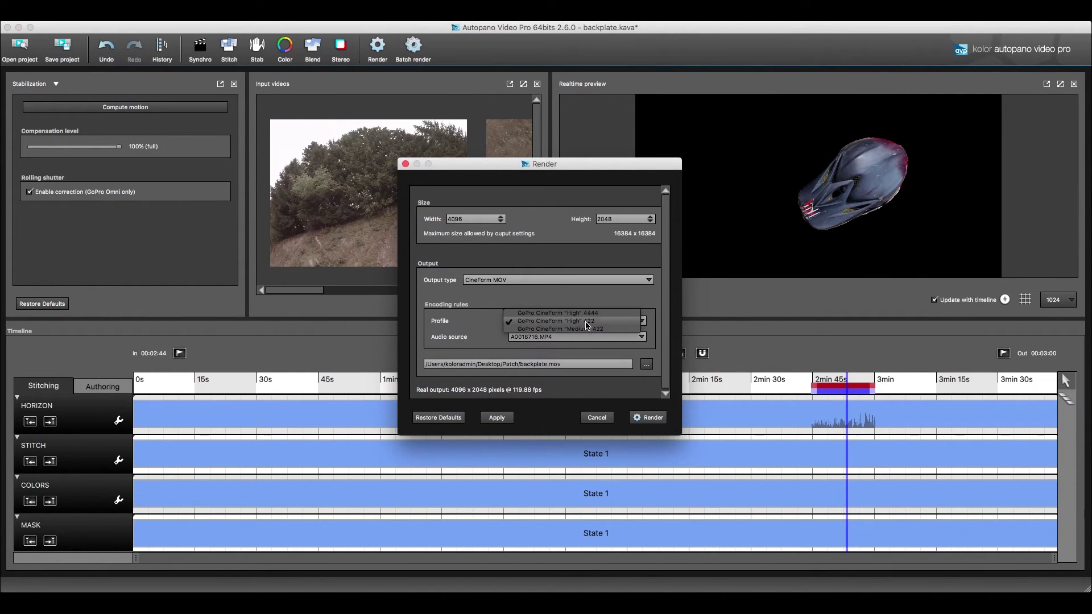
click(608, 313)
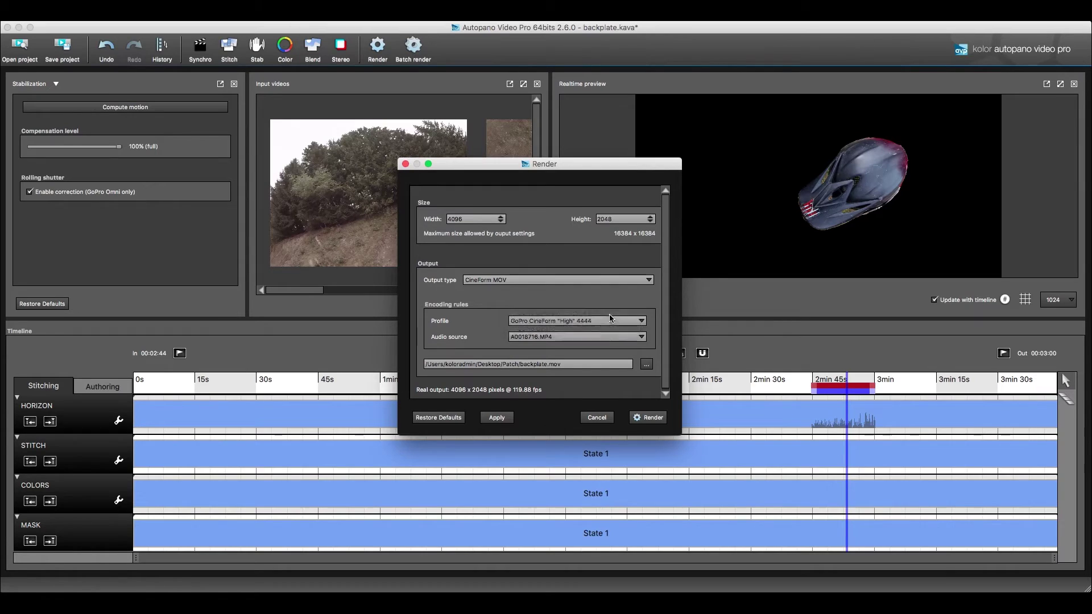
click(542, 280)
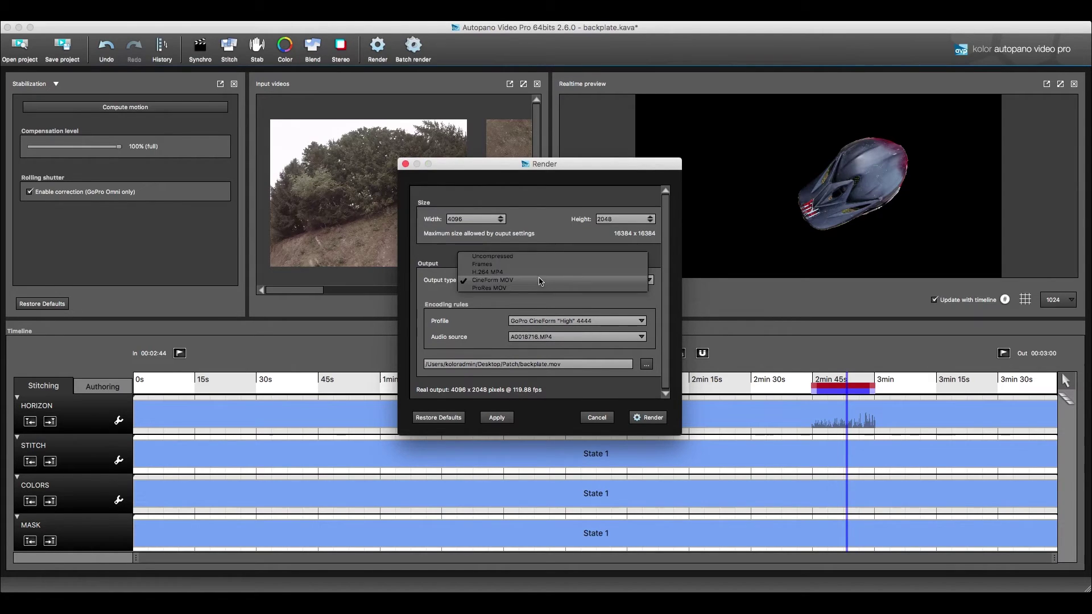
click(540, 287)
click(559, 321)
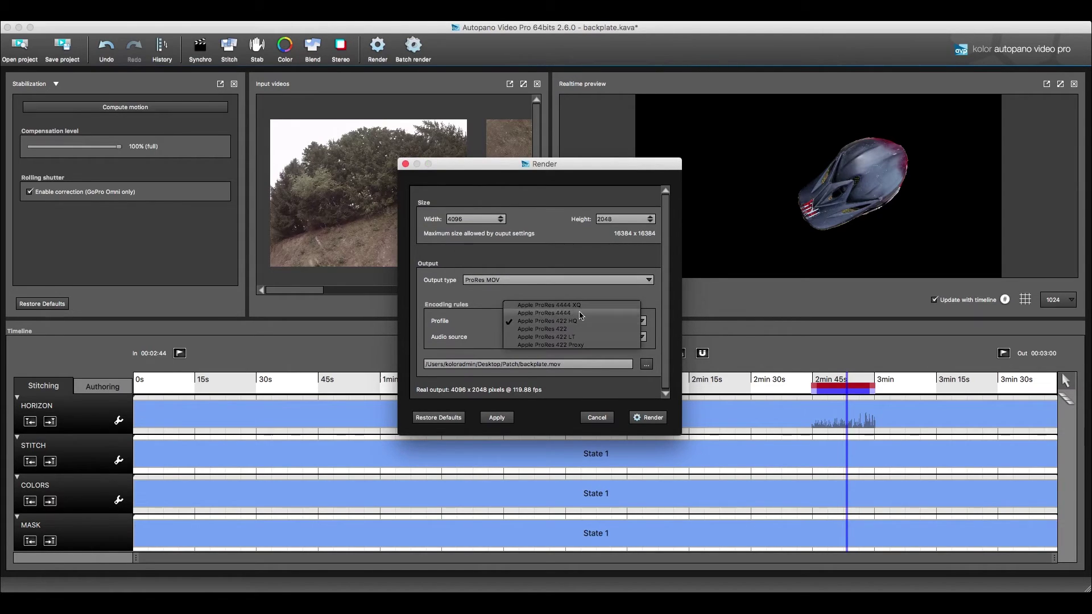
click(556, 313)
Name the render output file patch.mov and apply the render settings.
drag(546, 364, 519, 363)
text(p)
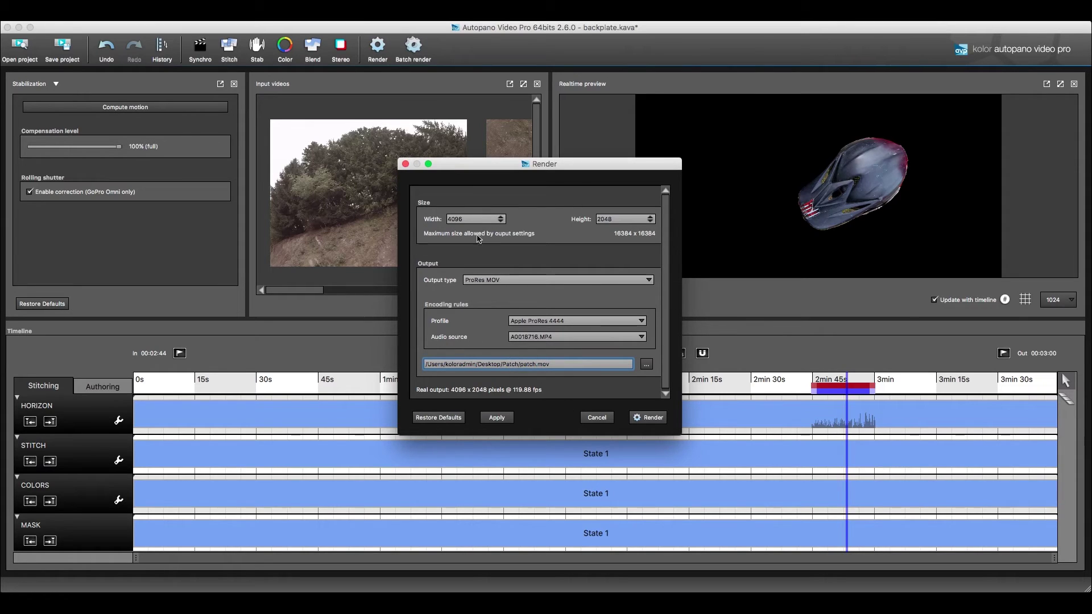
click(495, 417)
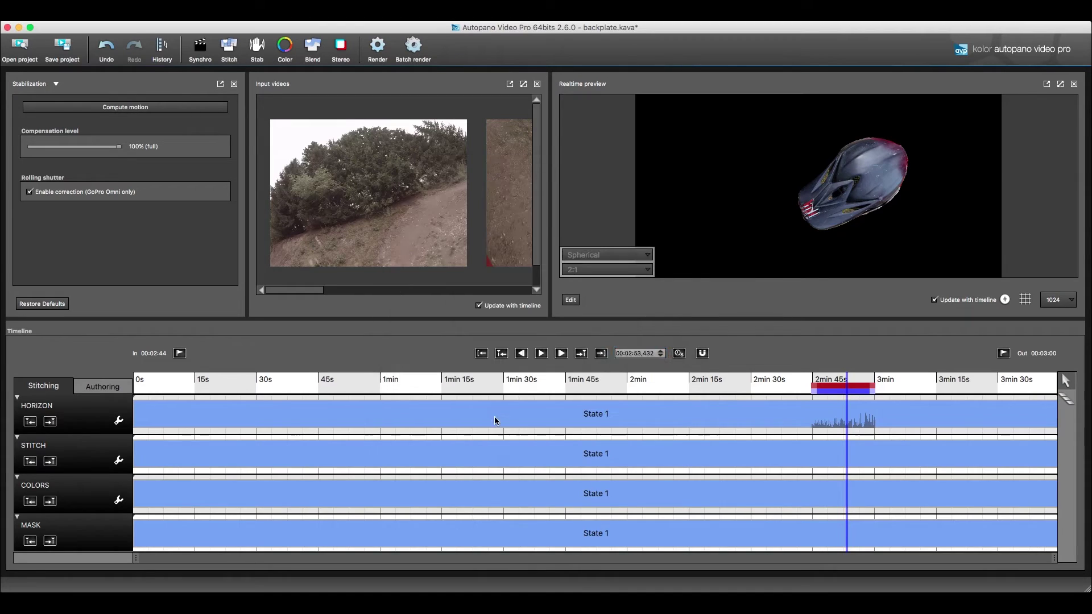
Save a copy of the project as patch in the Patch folder.
click(131, 12)
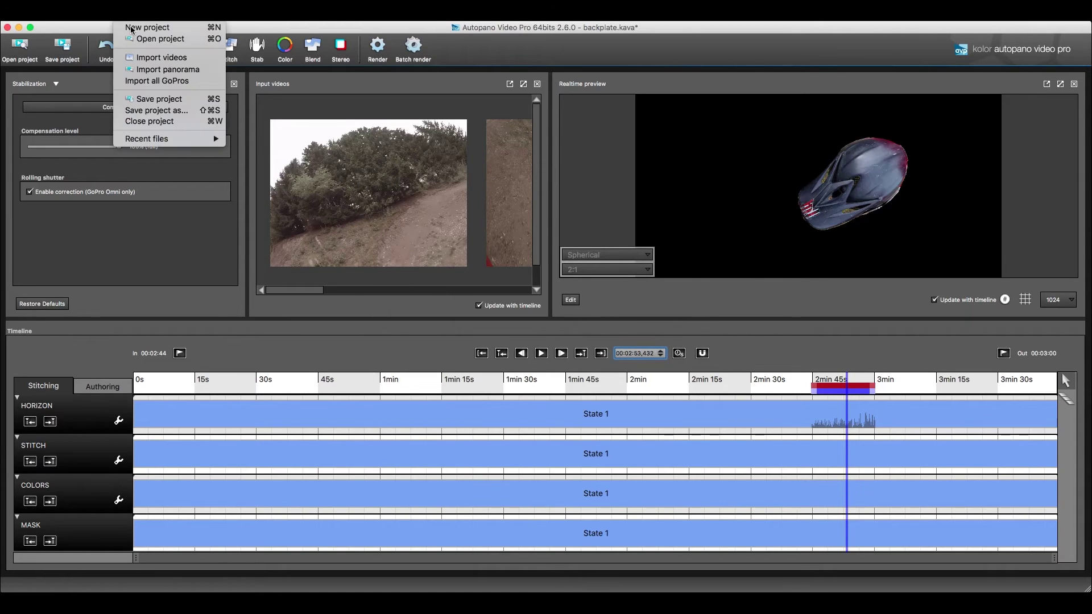
click(162, 108)
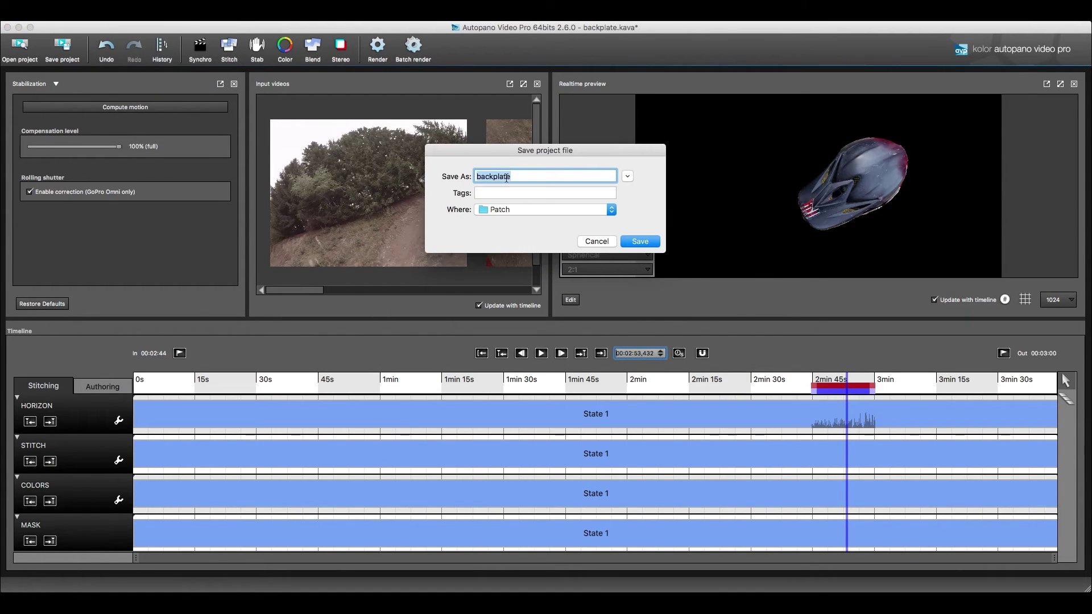
text(pat)
click(634, 241)
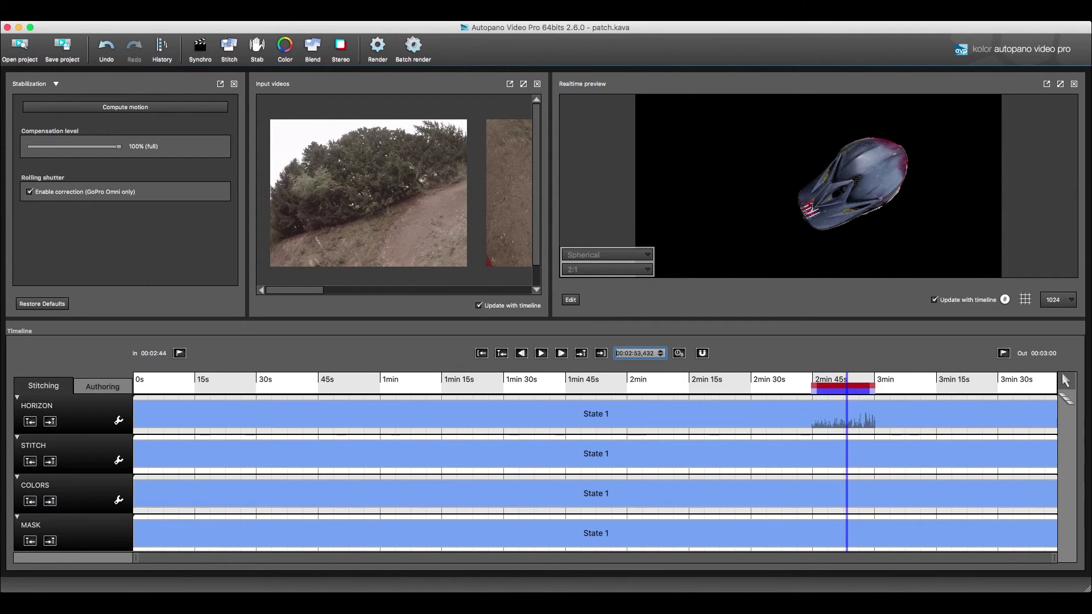
Add backplate.kava and patch.kava from the Patch folder to the batch renderer and start rendering.
click(412, 50)
key(super+Tab)
drag(554, 411, 139, 184)
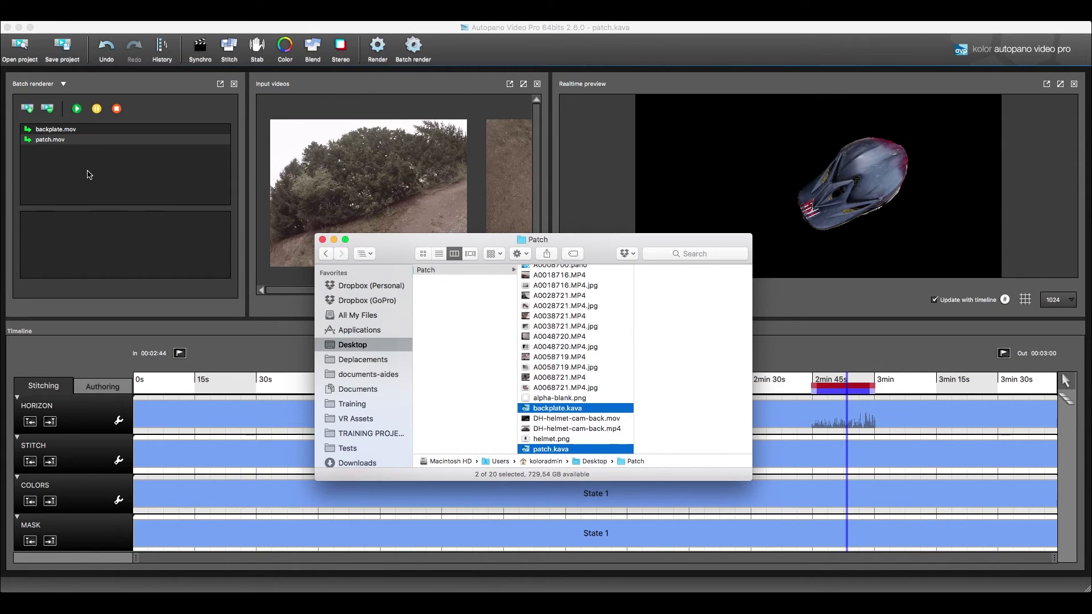
key(super+w)
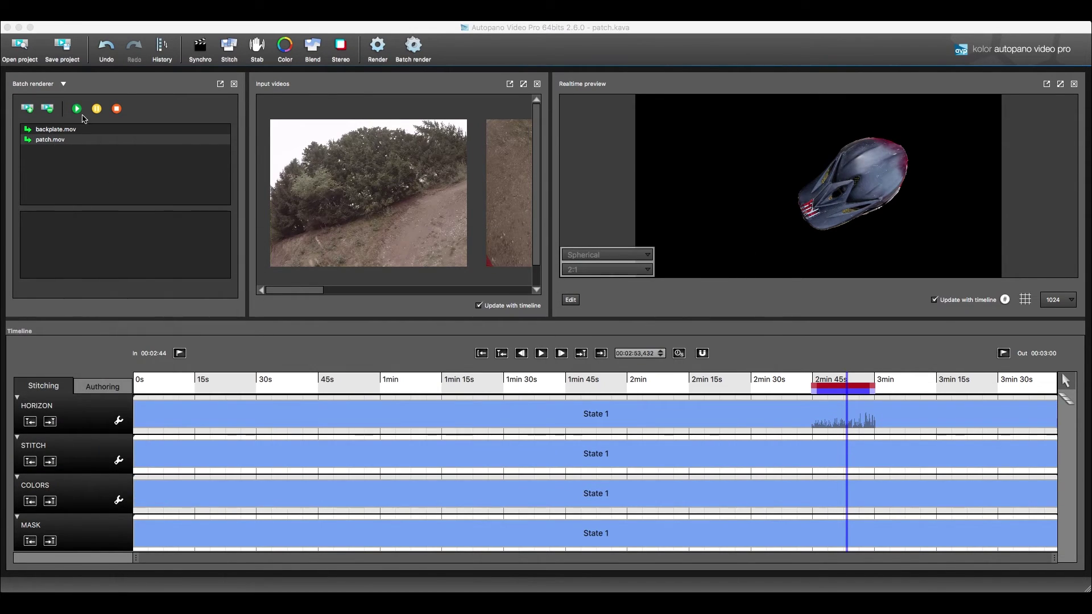
click(76, 108)
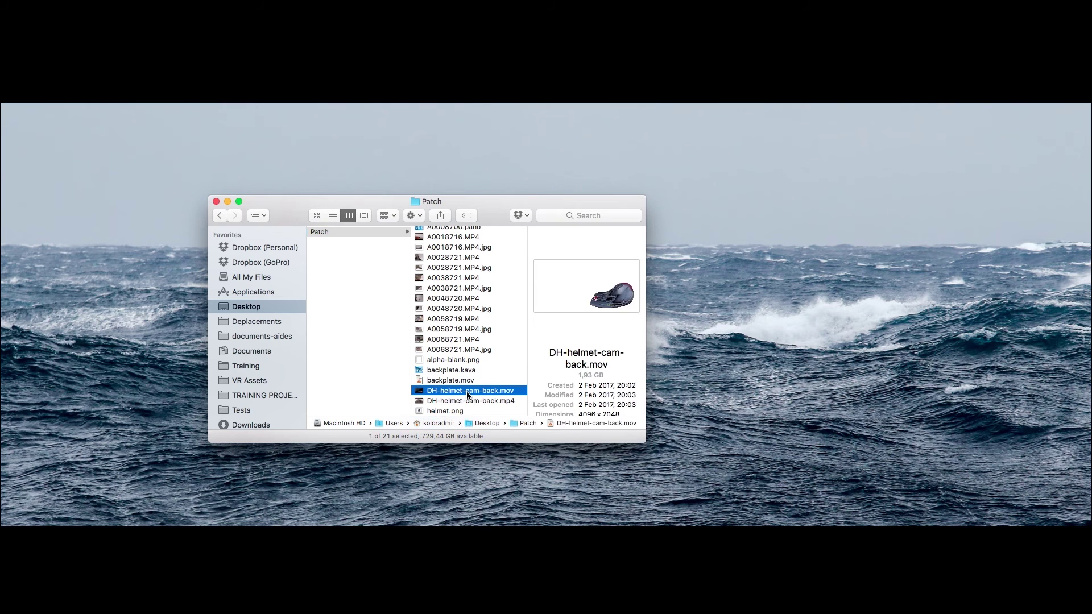
Preview DH-helmet-cam-back.mov and DH-helmet-cam-back.mp4 from the Patch folder.
key(space)
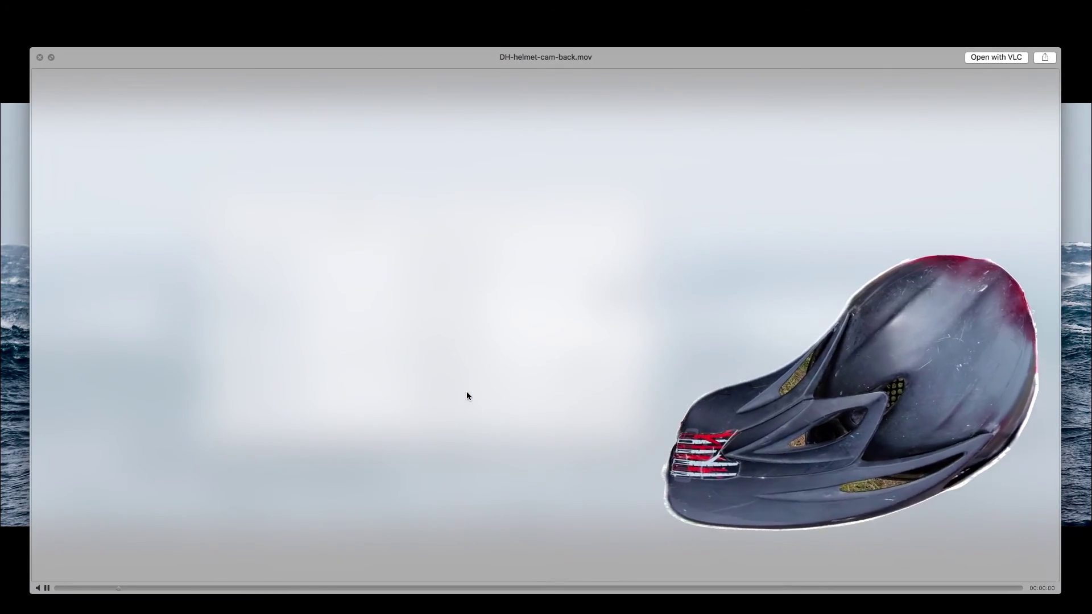
key(Down)
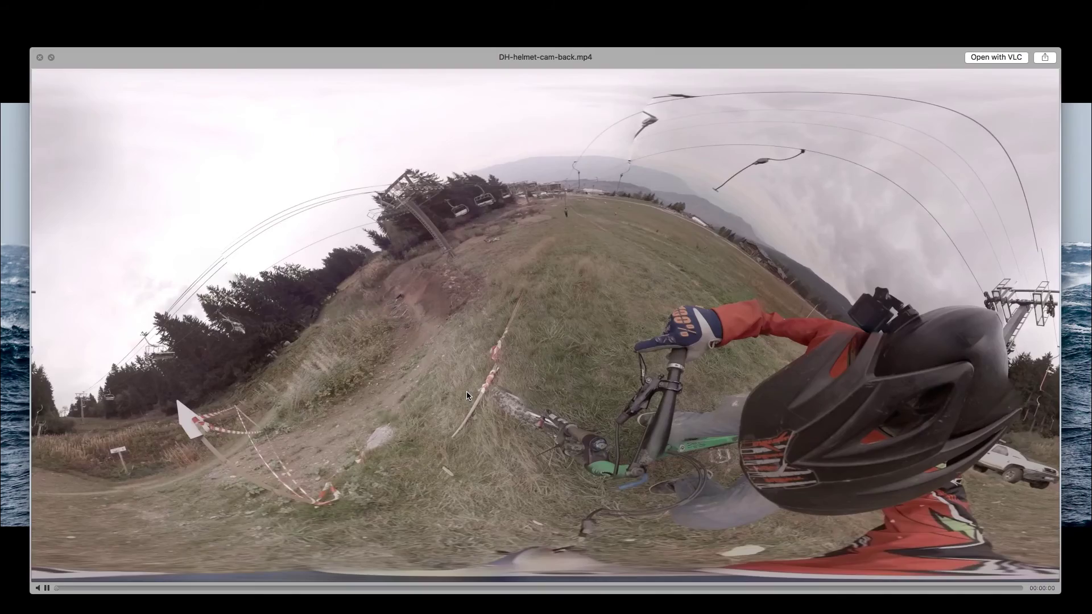
key(space)
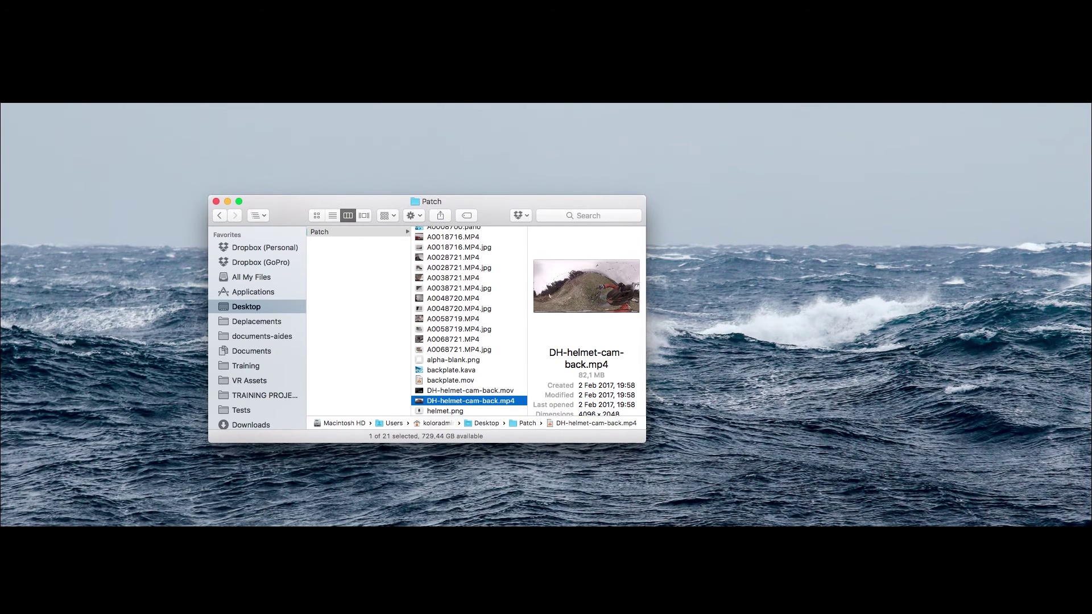
Switch to Adobe After Effects, turn on the helmet .mov layer's visibility and scrub to 0:00:01:13.
key(super+Tab)
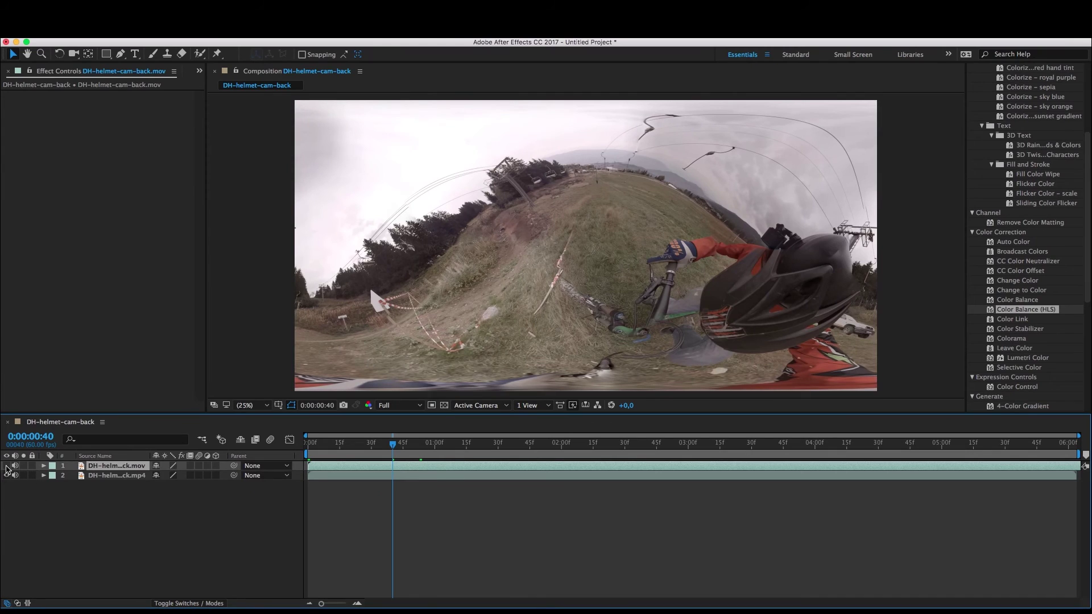
drag(392, 444, 465, 461)
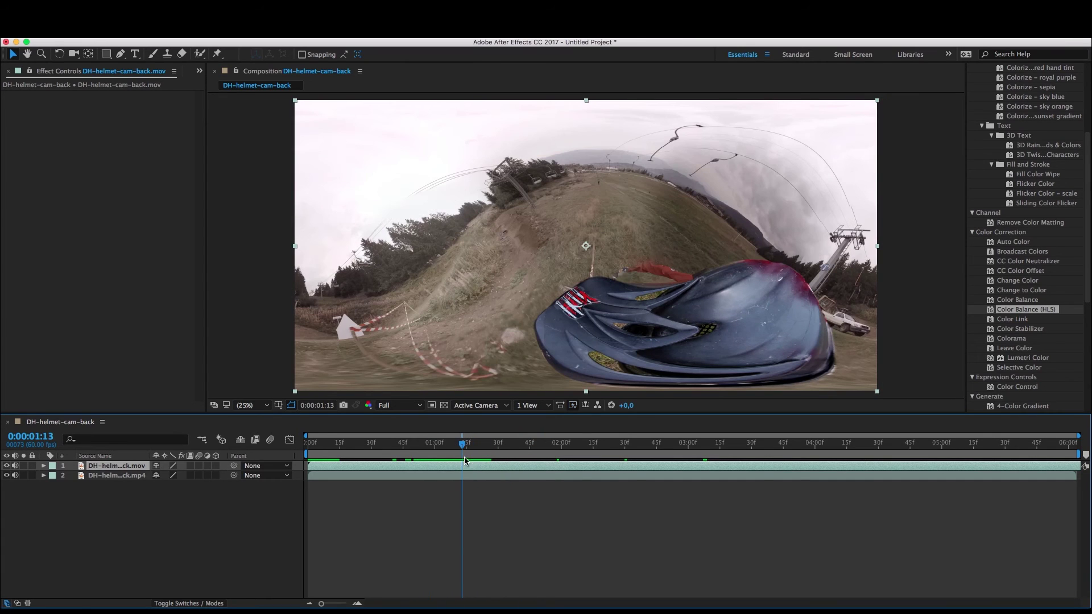
Apply Color Balance (HLS) to the DH-helmet-cam-back.mov layer with Lightness 10 and Saturation 0.
drag(1012, 310, 108, 465)
mouse_move(116, 137)
mouse_down()
mouse_move(127, 132)
mouse_move(142, 148)
mouse_move(118, 149)
mouse_up()
click(120, 148)
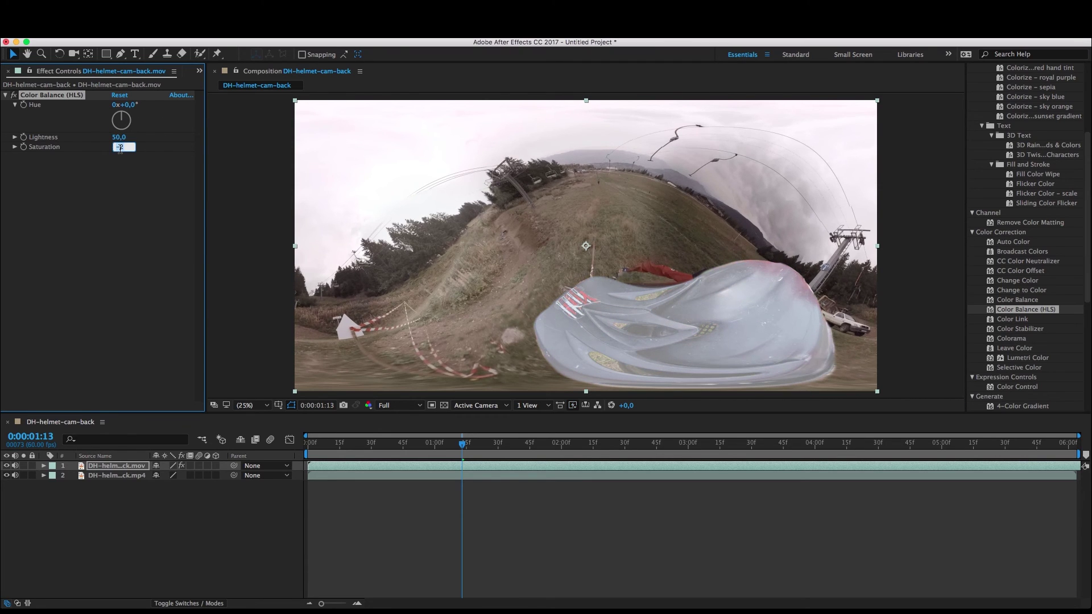
click(120, 137)
key(Return)
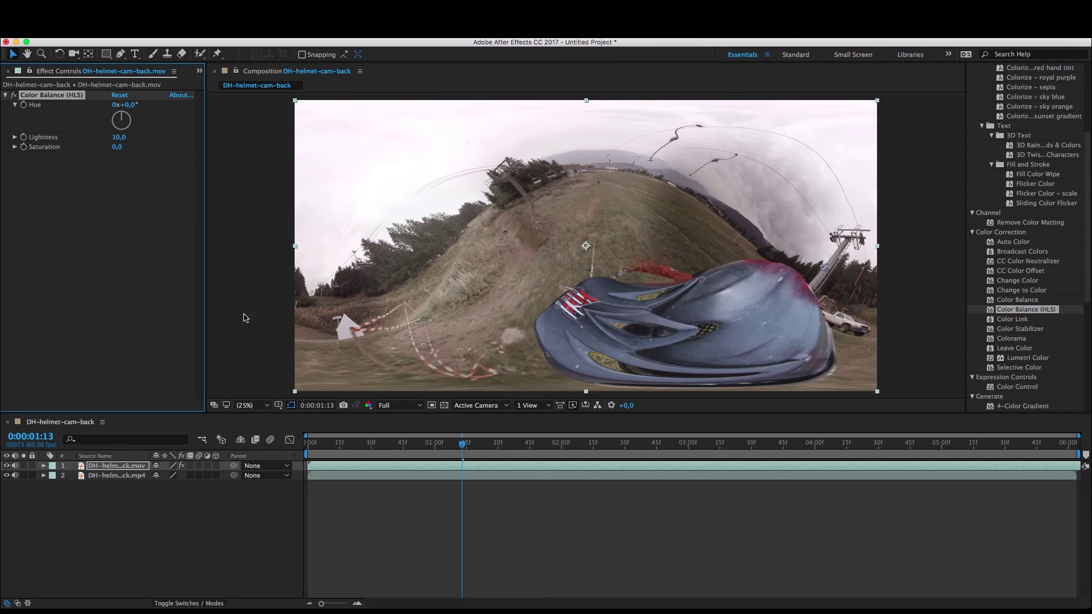